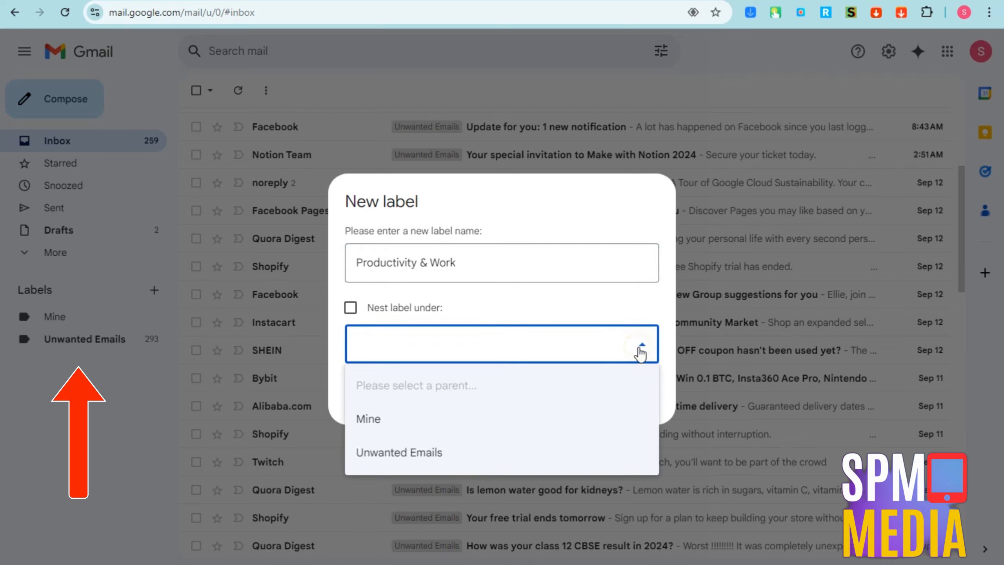
Create the Productivity & Work label without a parent, and create another label named Personal.
{"action": "left_click", "coordinate": [640, 353]}
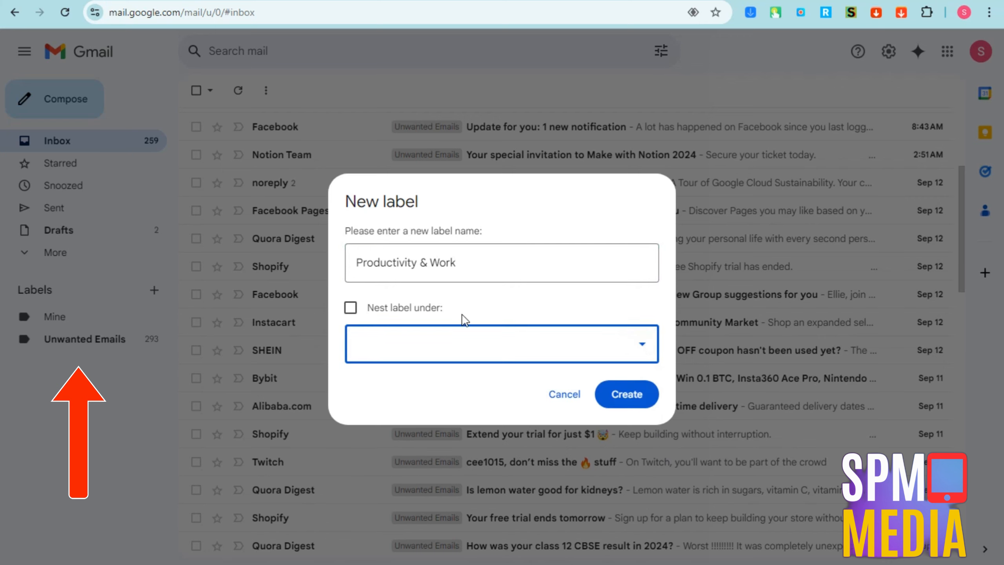
{"action": "left_click", "coordinate": [639, 393]}
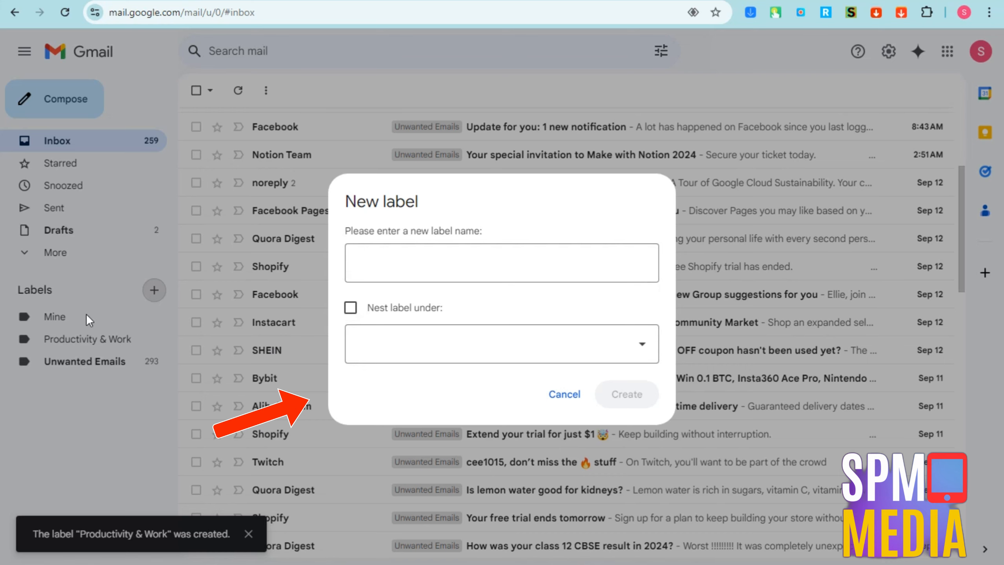
{"action": "left_click", "coordinate": [155, 284]}
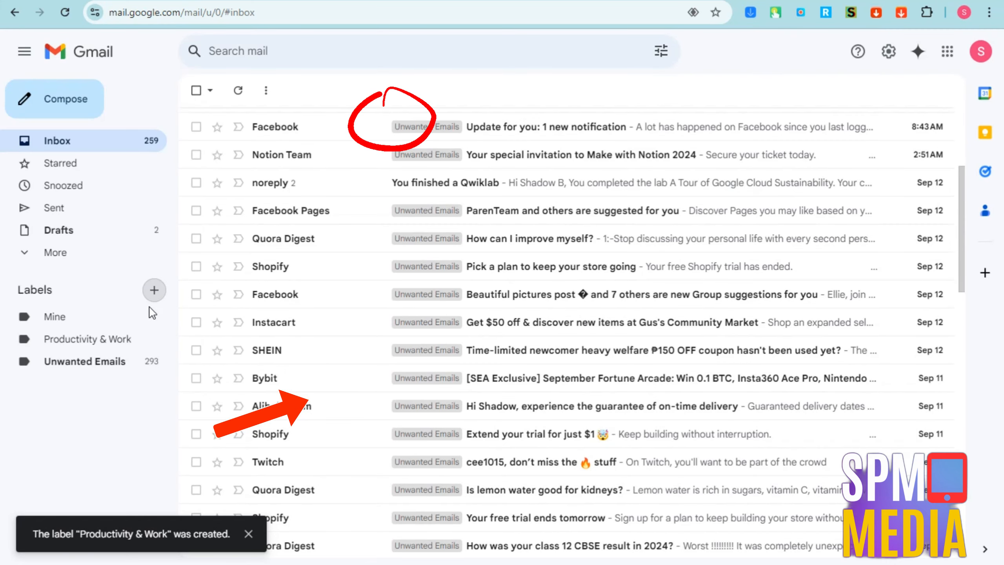
{"action": "left_click", "coordinate": [150, 300]}
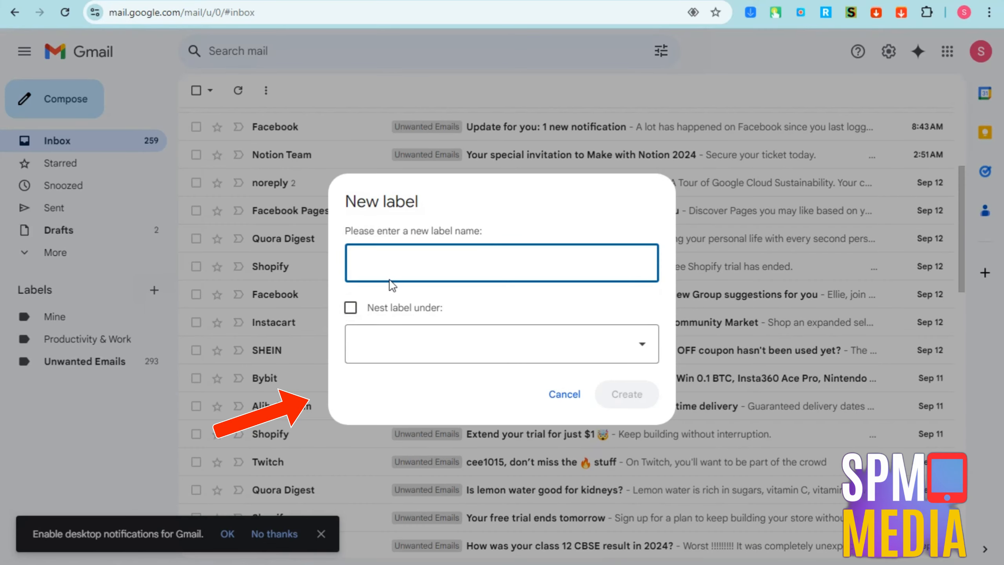
{"action": "type", "text": "Personal"}
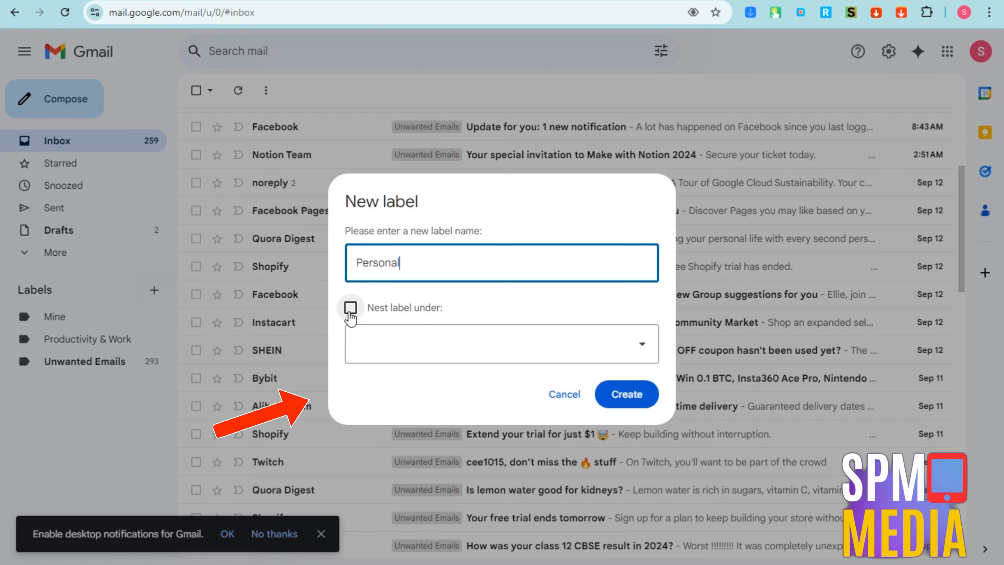
{"action": "left_click", "coordinate": [626, 394]}
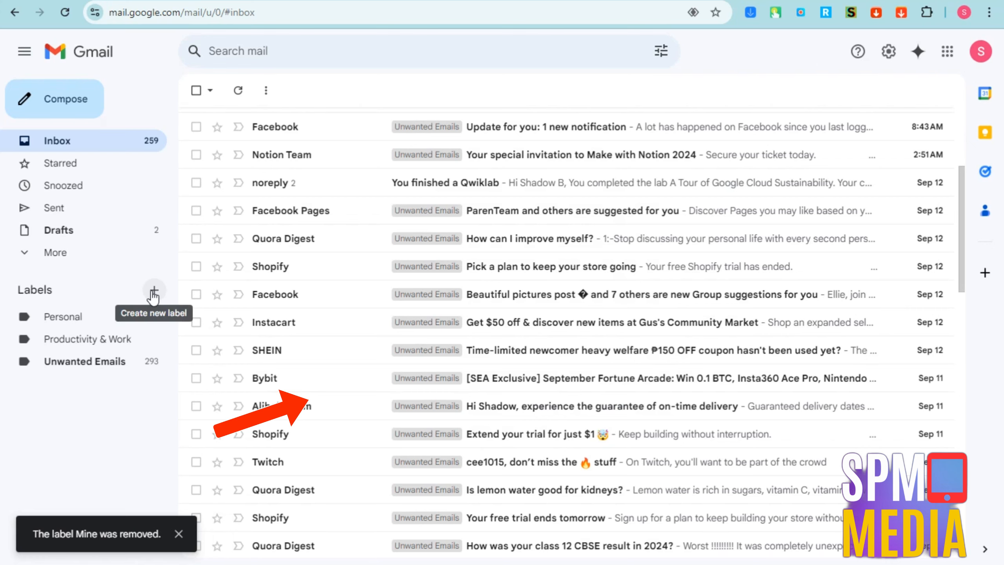
Create a new label for financial emails, entering the name Funds instead of Finance.
{"action": "left_click", "coordinate": [153, 290]}
{"action": "type", "text": "Finance"}
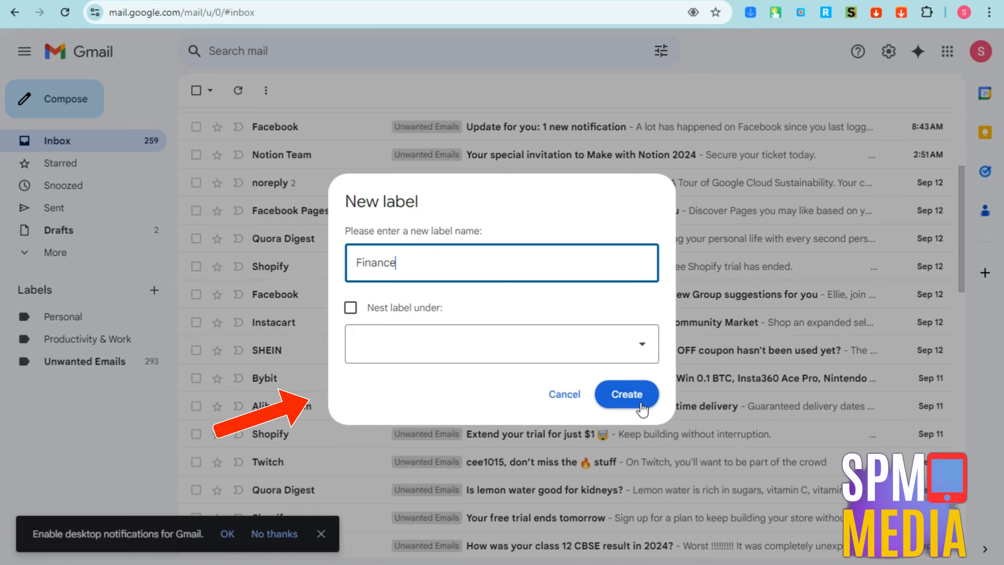
{"action": "left_click", "coordinate": [626, 394]}
{"action": "left_click", "coordinate": [376, 269]}
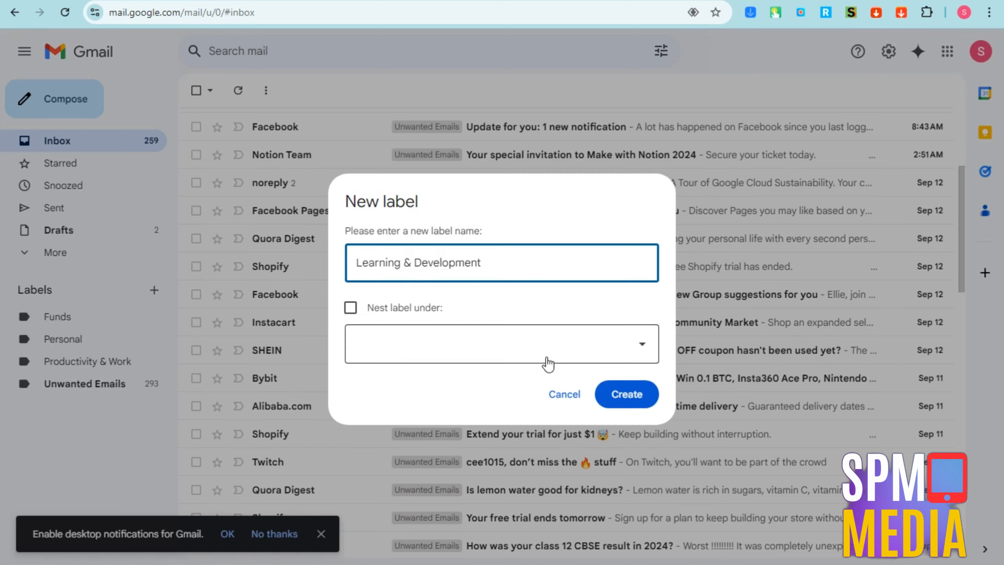
Create a label named Learning & Development and dismiss the desktop notifications prompt.
{"action": "left_click", "coordinate": [611, 408]}
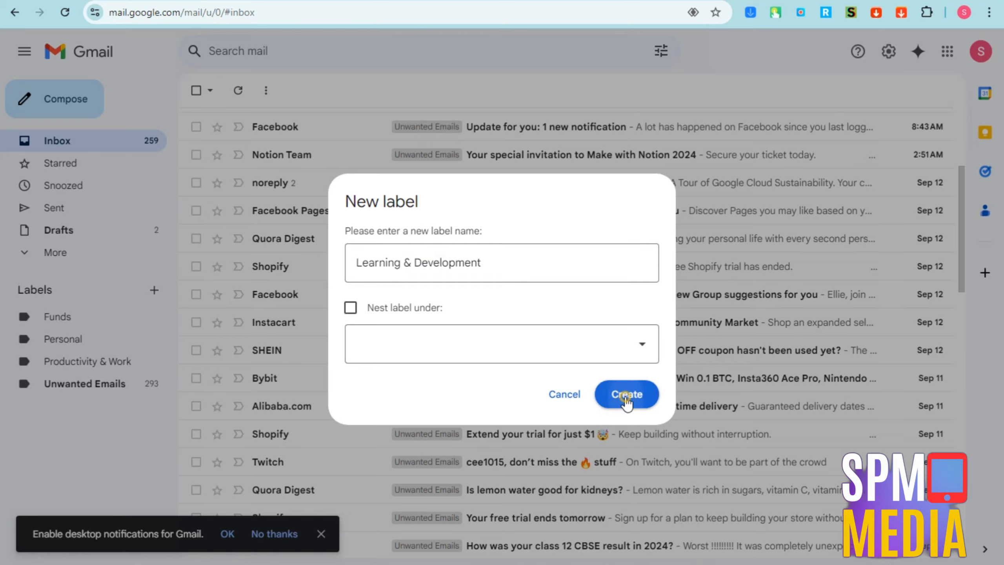
{"action": "left_click", "coordinate": [268, 534]}
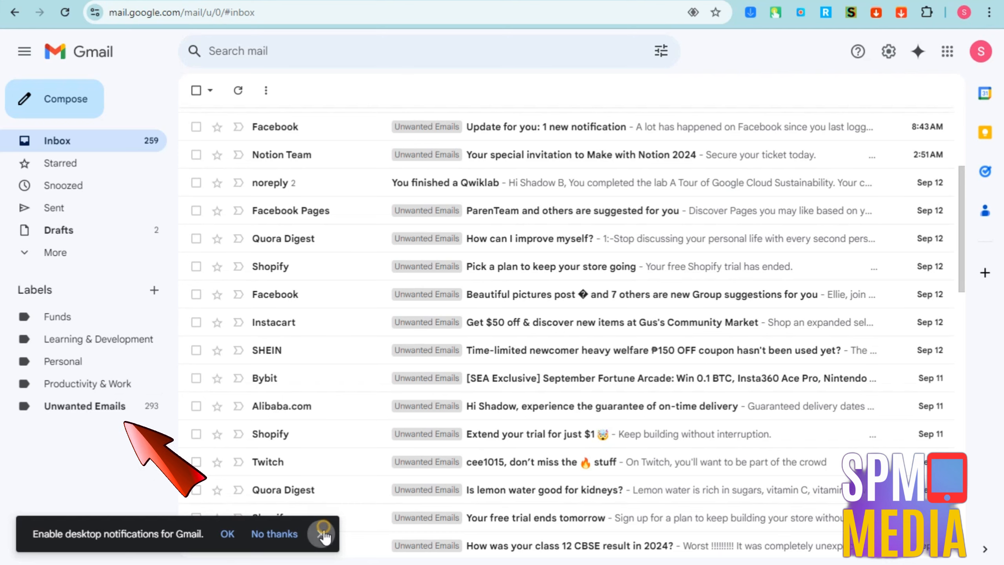
{"action": "left_click", "coordinate": [320, 533]}
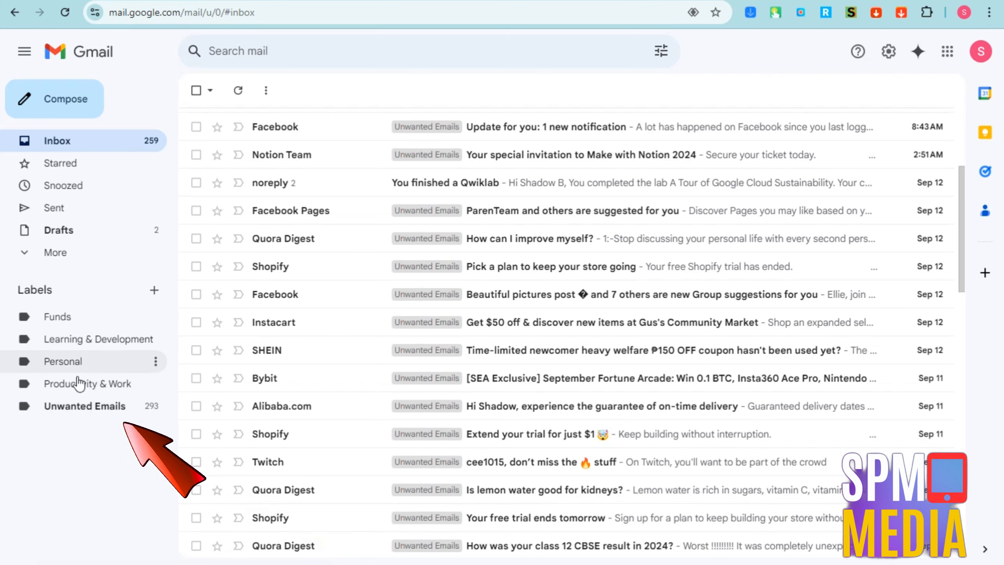
Change the color of the Funds label to the saturated orange-red preset.
{"action": "left_click", "coordinate": [156, 317]}
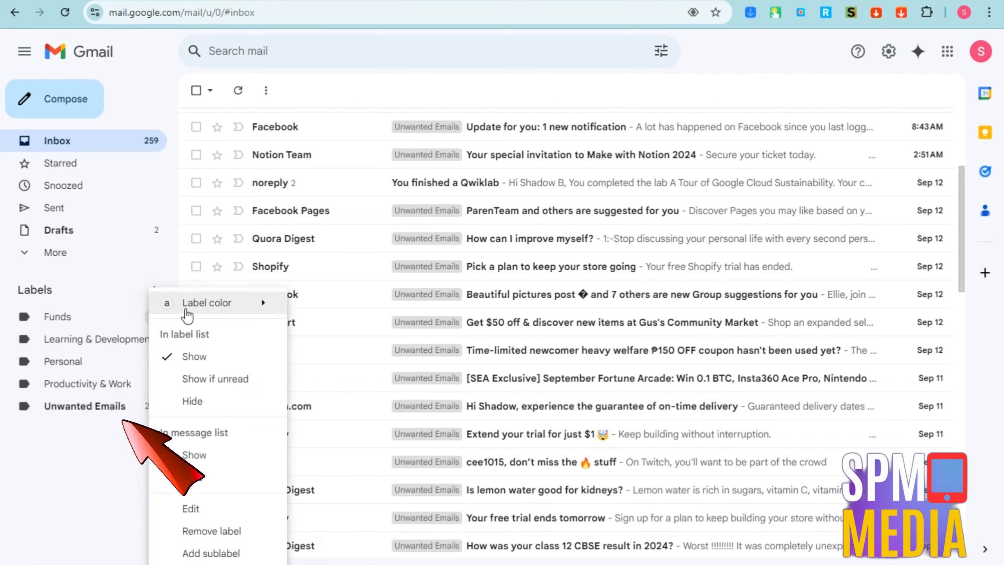
{"action": "mouse_move", "coordinate": [260, 314]}
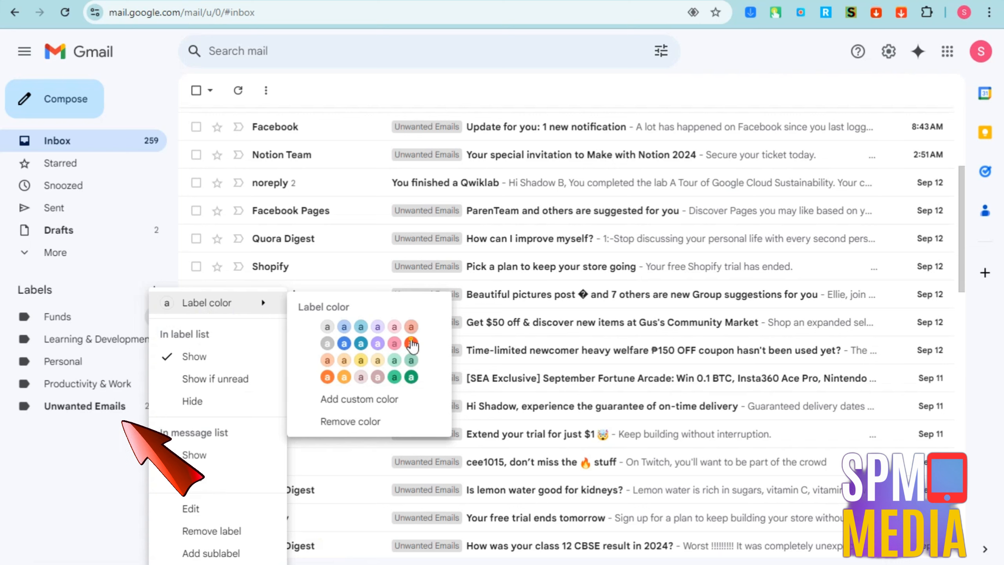
{"action": "left_click", "coordinate": [411, 344]}
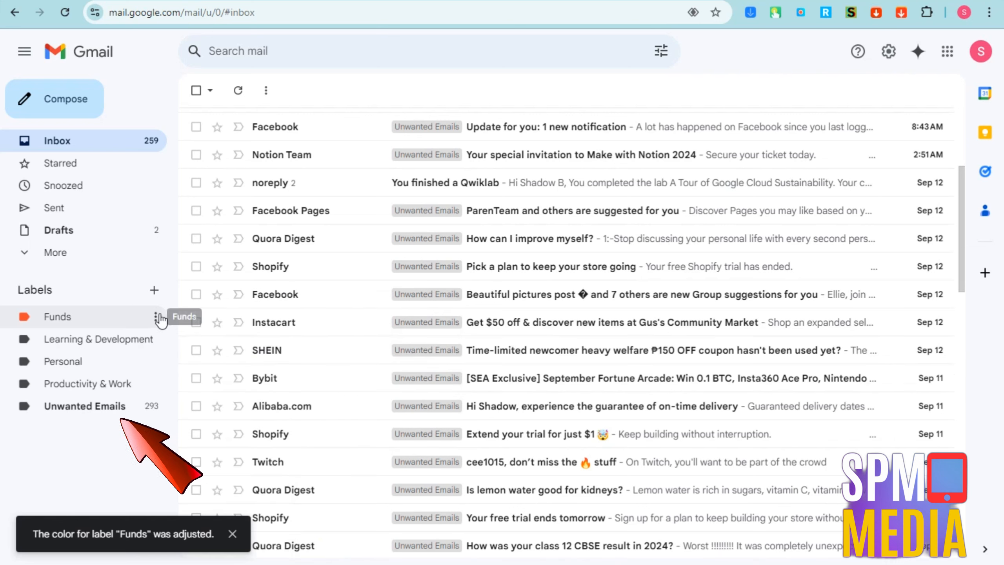
{"action": "left_click", "coordinate": [158, 317]}
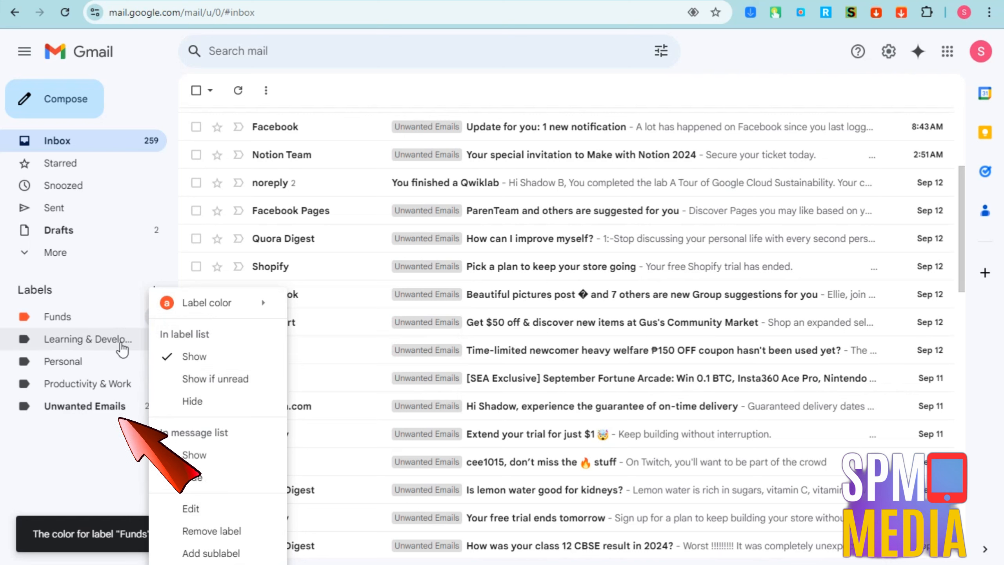
{"action": "left_click", "coordinate": [5, 472]}
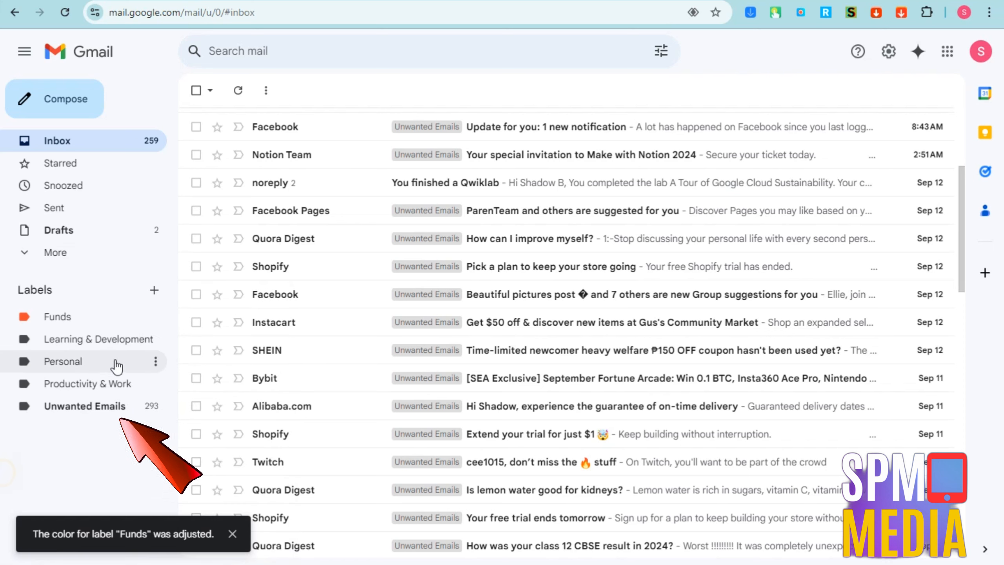
Change the color of the Learning & Development label to the saturated pink preset.
{"action": "left_click", "coordinate": [156, 340]}
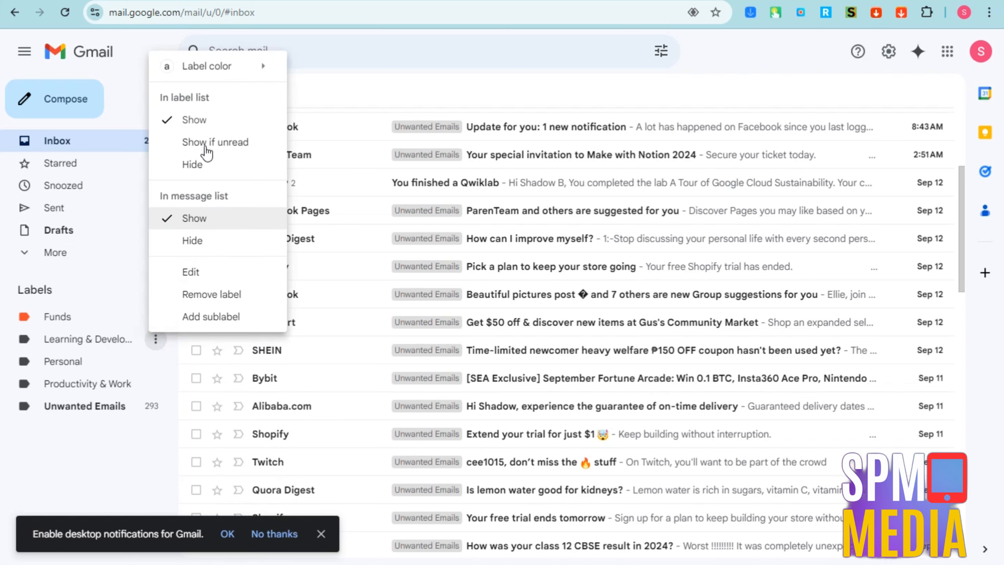
{"action": "mouse_move", "coordinate": [211, 77]}
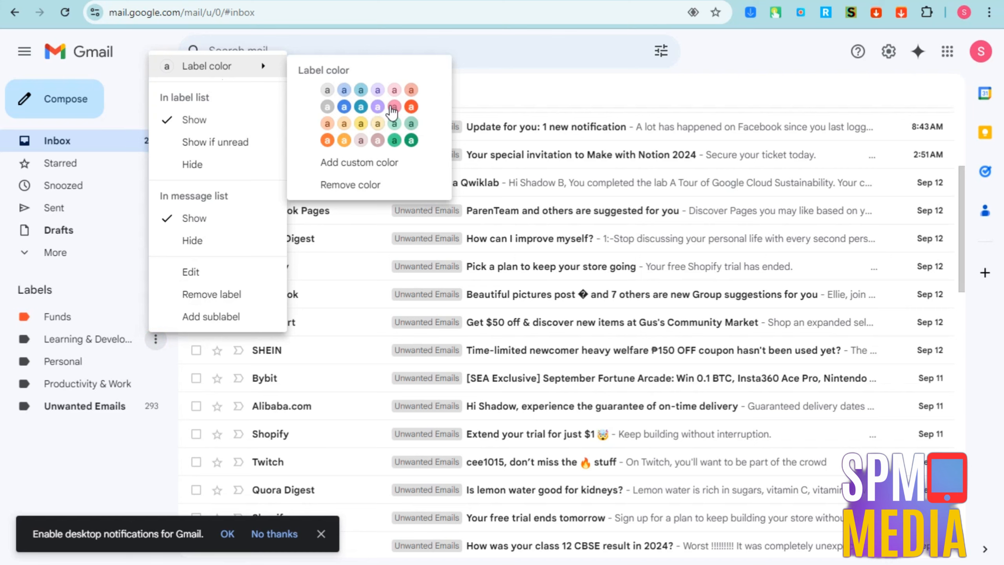
{"action": "left_click", "coordinate": [393, 107]}
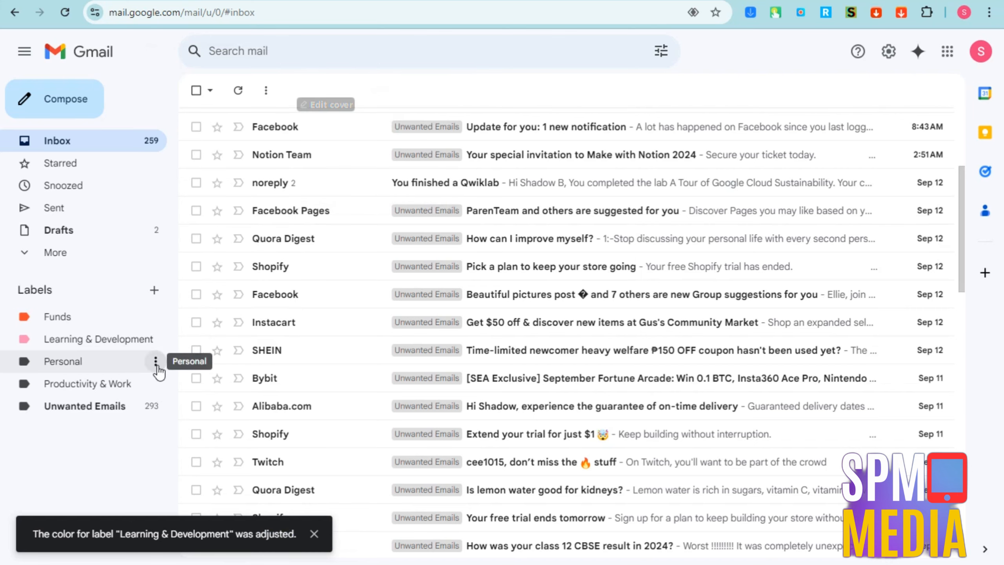
Change the color of the Personal label to the light orange (amber) preset.
{"action": "left_click", "coordinate": [156, 361]}
{"action": "mouse_move", "coordinate": [250, 92]}
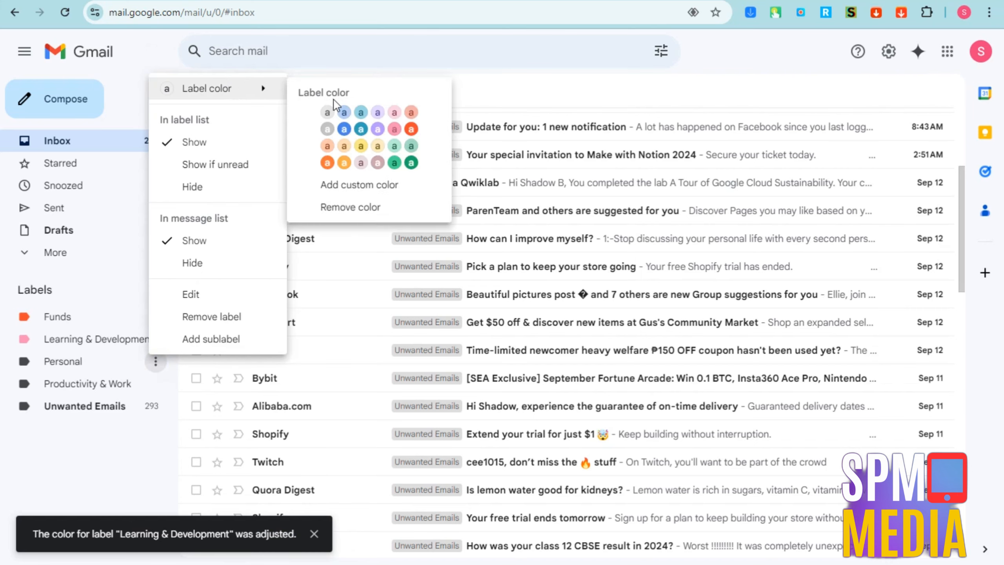
{"action": "left_click", "coordinate": [343, 163]}
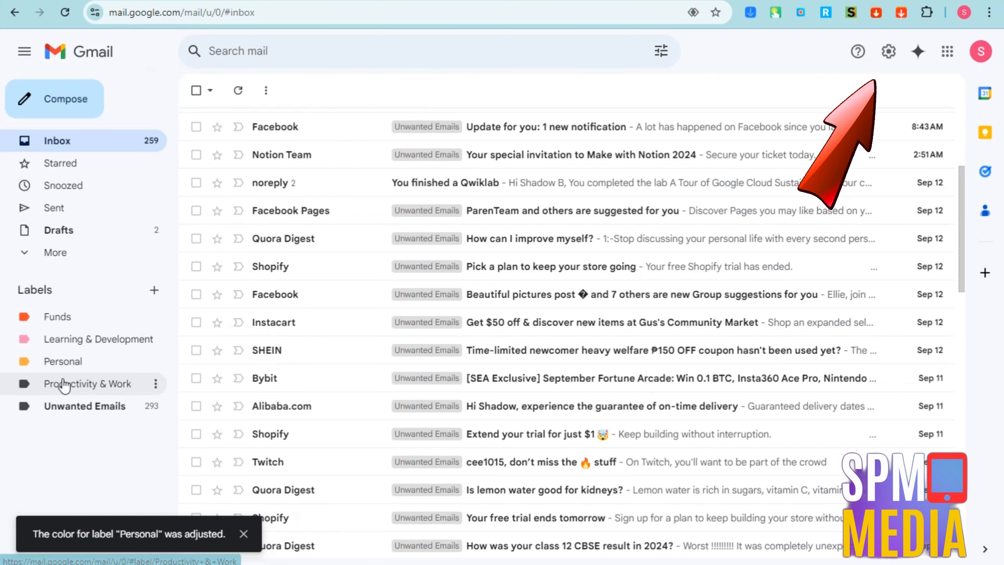
Change the color of the Productivity & Work label to dark green and dismiss the desktop notifications prompt.
{"action": "left_click", "coordinate": [156, 383]}
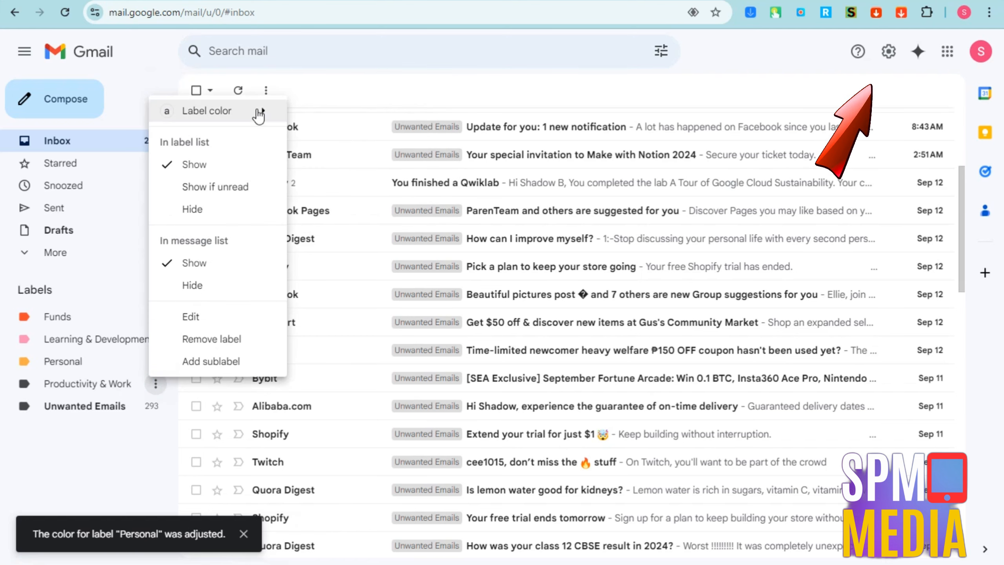
{"action": "mouse_move", "coordinate": [266, 114]}
{"action": "left_click", "coordinate": [411, 184]}
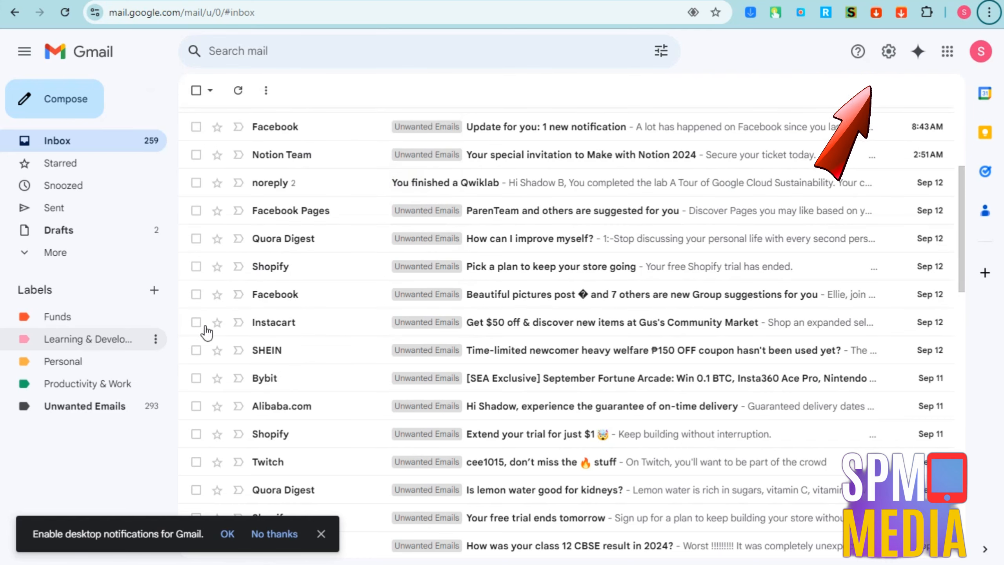
{"action": "left_click", "coordinate": [321, 533]}
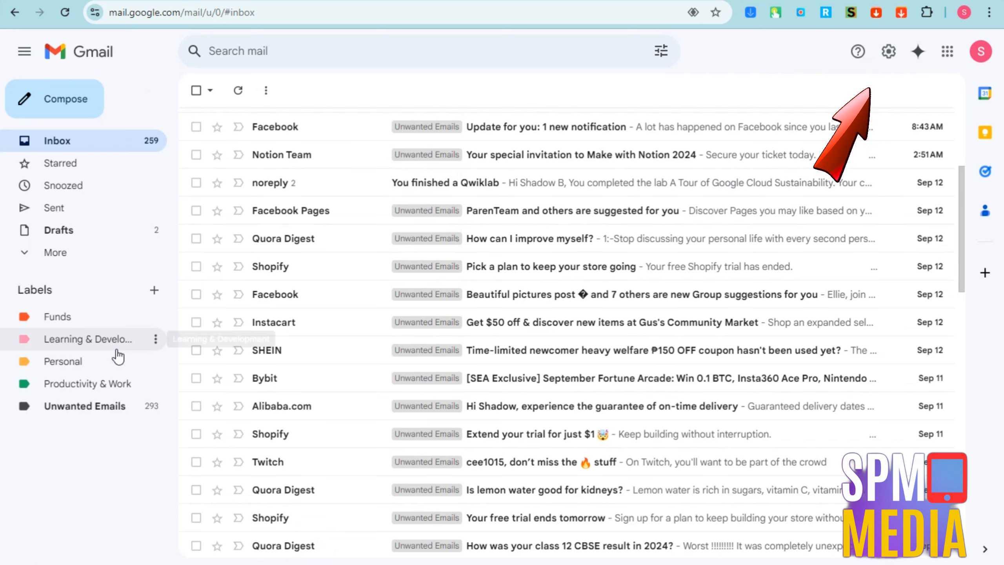
Open the customization settings for the Multiple Inboxes inbox type.
{"action": "left_click", "coordinate": [888, 53]}
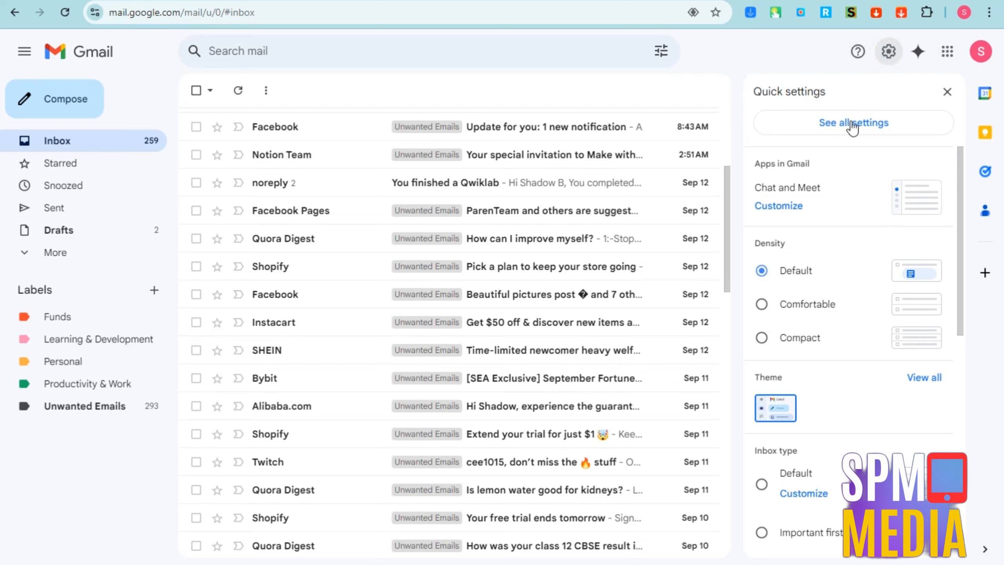
{"action": "scroll", "coordinate": [807, 352], "scroll_direction": "down", "scroll_amount": 7}
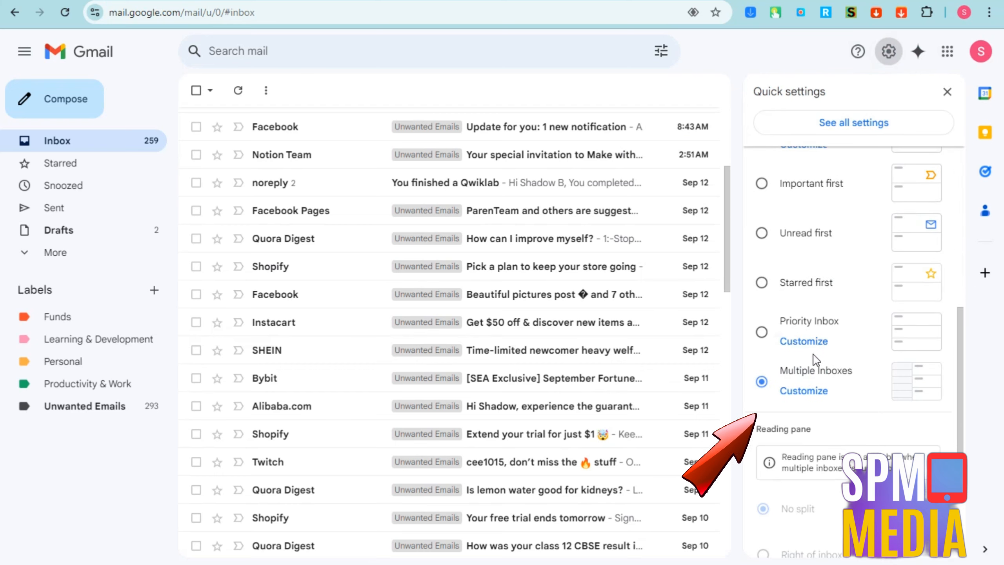
{"action": "left_click", "coordinate": [808, 392]}
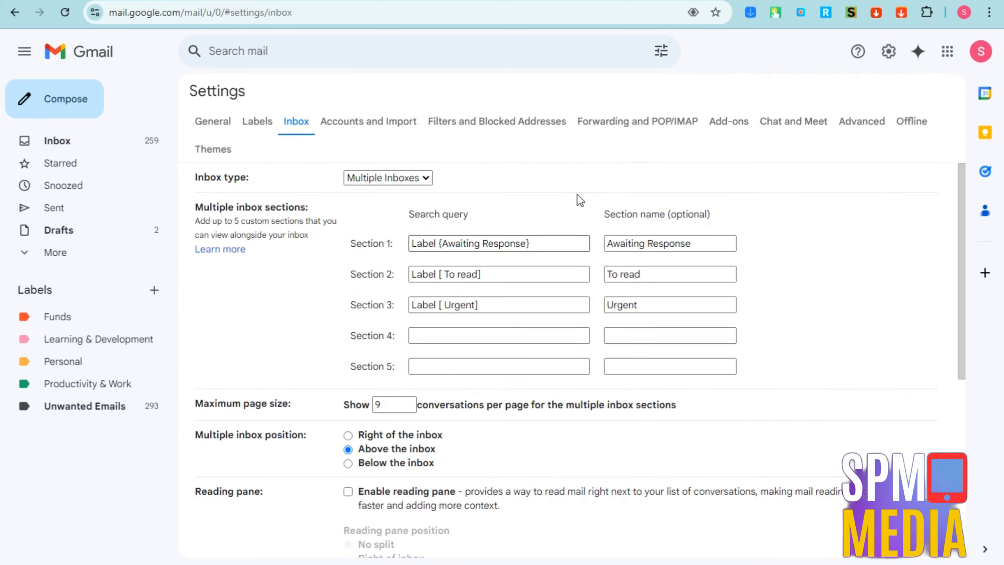
Set the search query of inbox section 1 to "Label (Funds)" and its section name to "Funds".
{"action": "left_click_drag", "start_coordinate": [544, 244], "coordinate": [408, 242]}
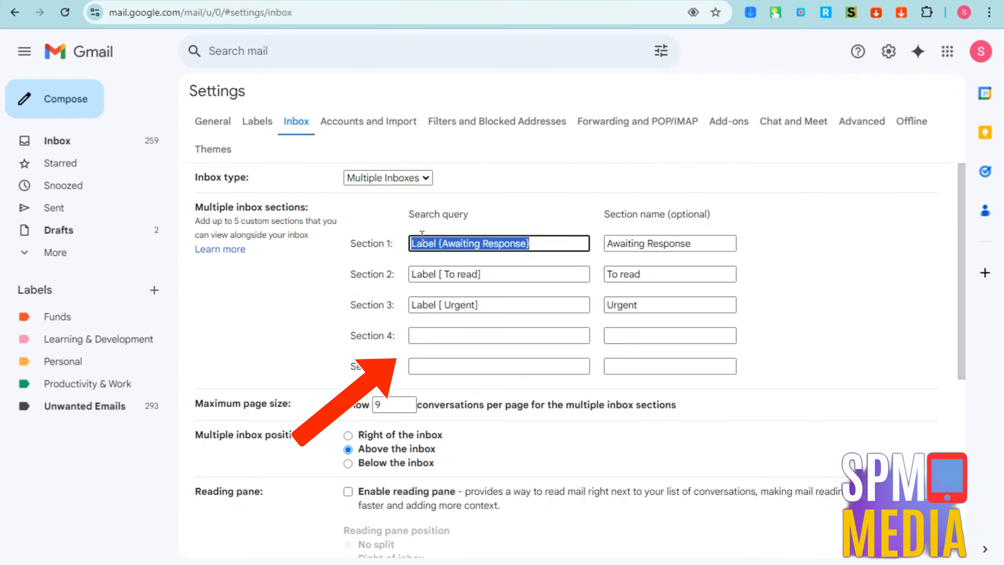
{"action": "left_click", "coordinate": [460, 243]}
{"action": "left_click_drag", "start_coordinate": [544, 241], "coordinate": [429, 236]}
{"action": "key", "text": "BackSpace"}
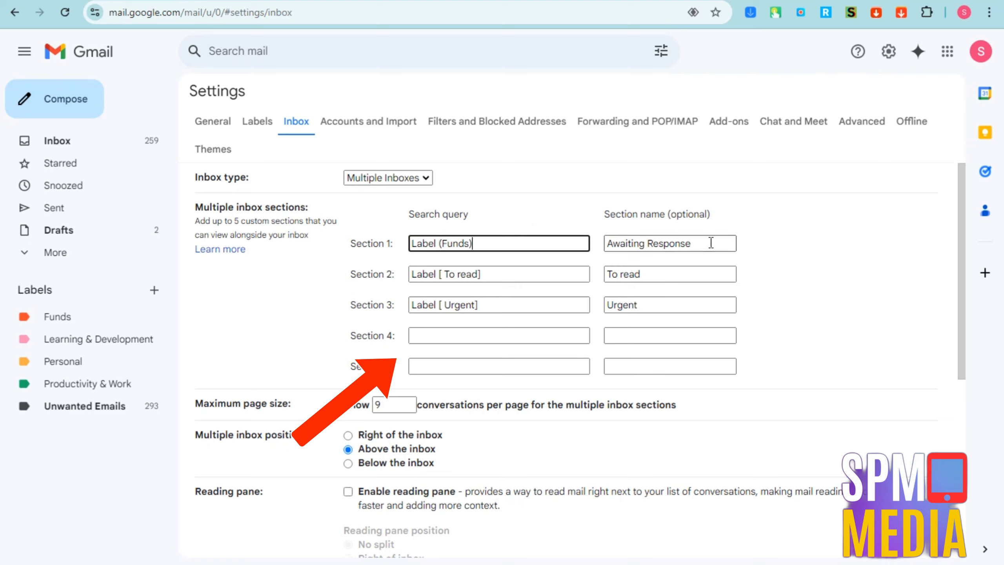
{"action": "left_click_drag", "start_coordinate": [710, 243], "coordinate": [611, 237]}
{"action": "key", "text": "BackSpace"}
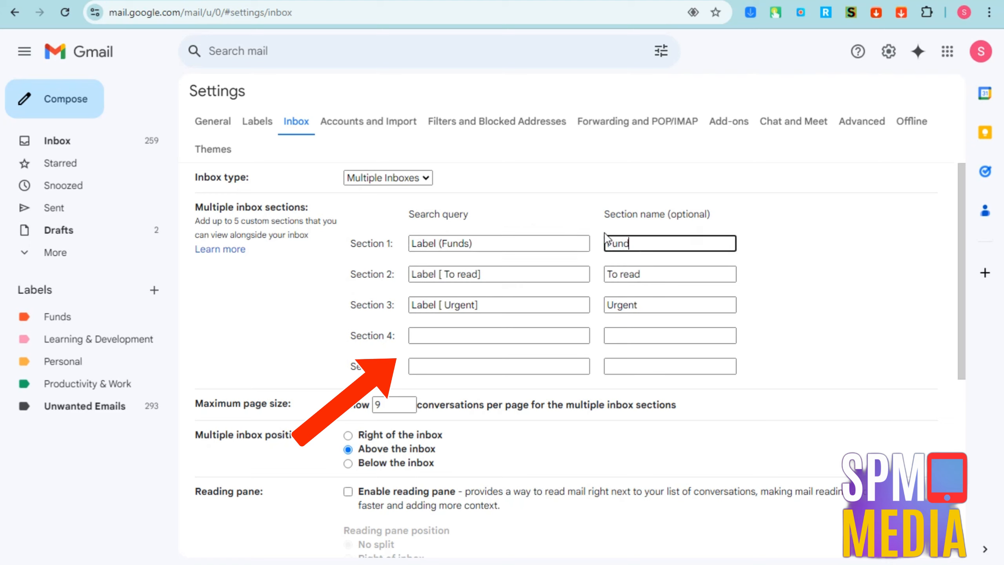
Set the search query of inbox section 2 to "Label [ Learning & Development]" and its section name to "Learning & Development".
{"action": "left_click_drag", "start_coordinate": [448, 273], "coordinate": [481, 274]}
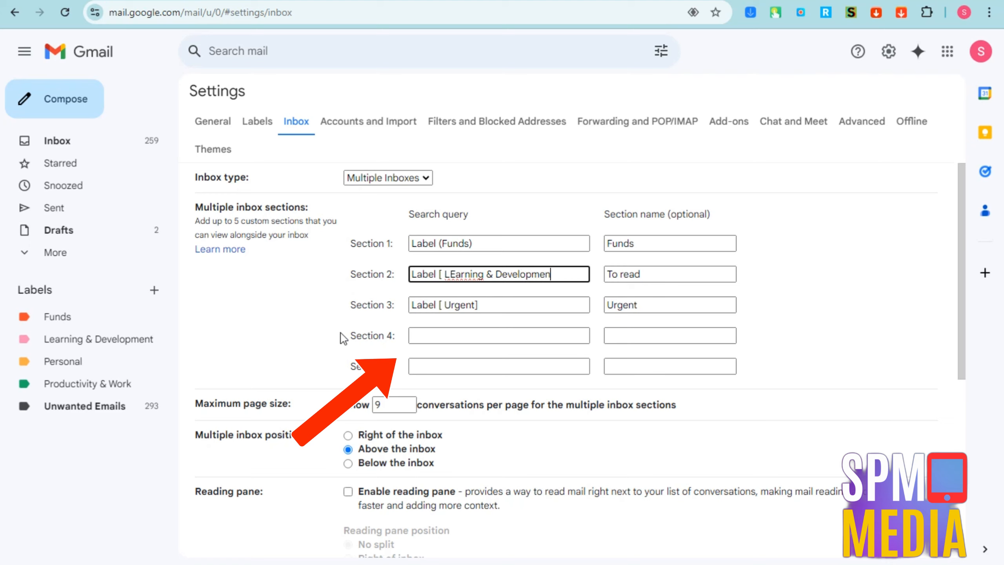
{"action": "right_click", "coordinate": [473, 273]}
{"action": "left_click", "coordinate": [516, 34]}
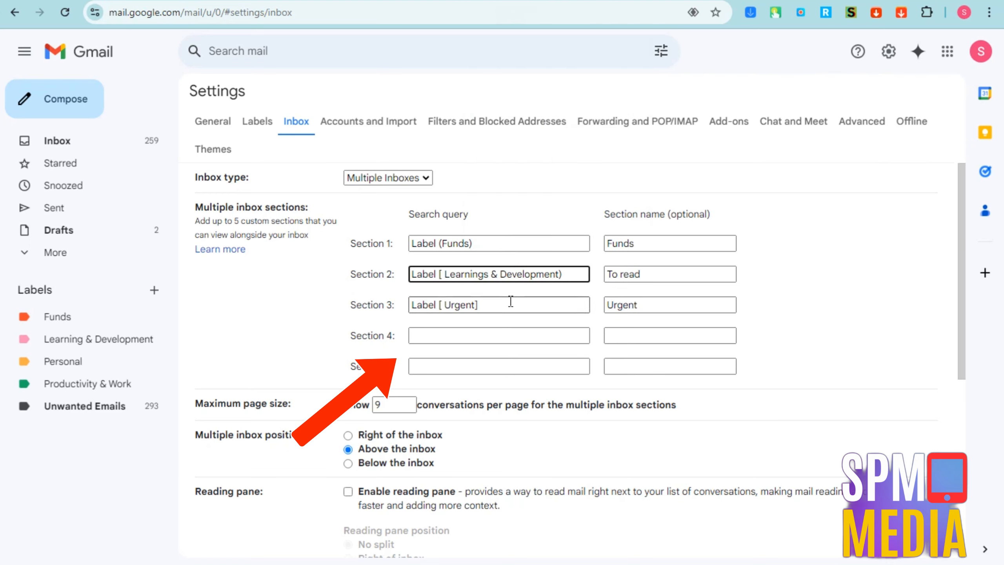
{"action": "key", "text": "BackSpace"}
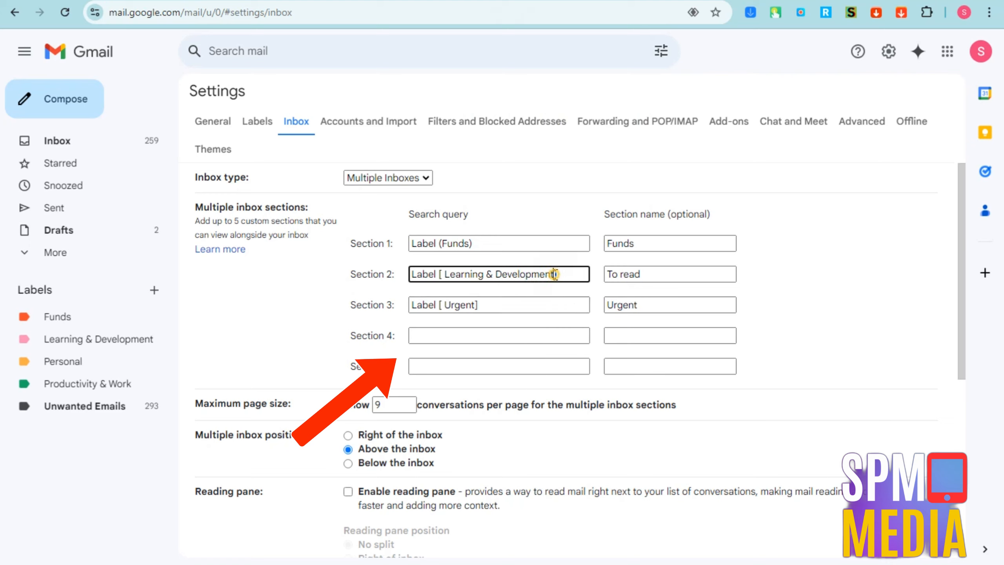
{"action": "left_click_drag", "start_coordinate": [555, 273], "coordinate": [446, 274]}
{"action": "key", "text": "ctrl+c"}
{"action": "key", "text": "Tab"}
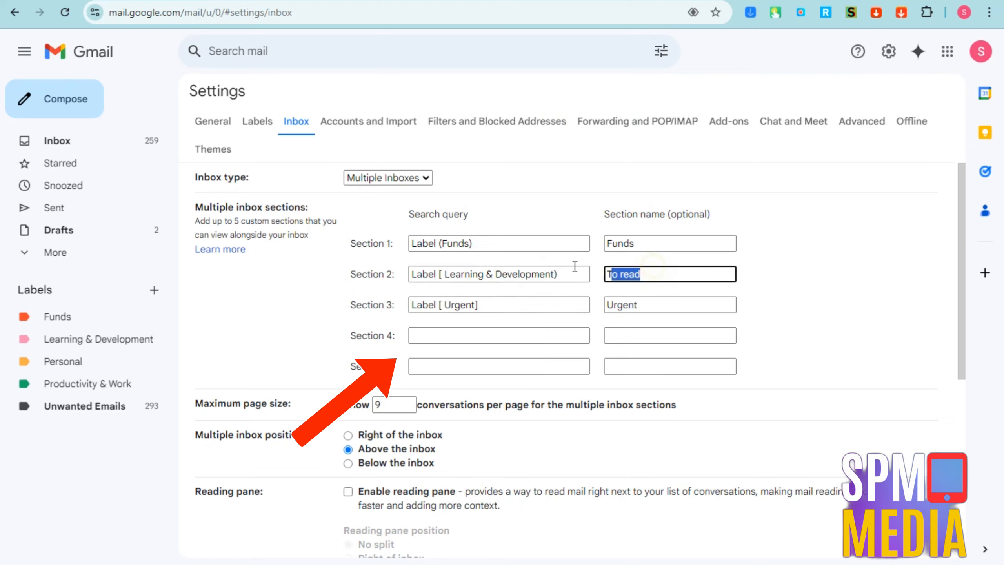
{"action": "key", "text": "ctrl+v"}
Set the search query of inbox section 3 to "Label [ Personal]" and its section name to "Personal".
{"action": "left_click_drag", "start_coordinate": [504, 303], "coordinate": [452, 300]}
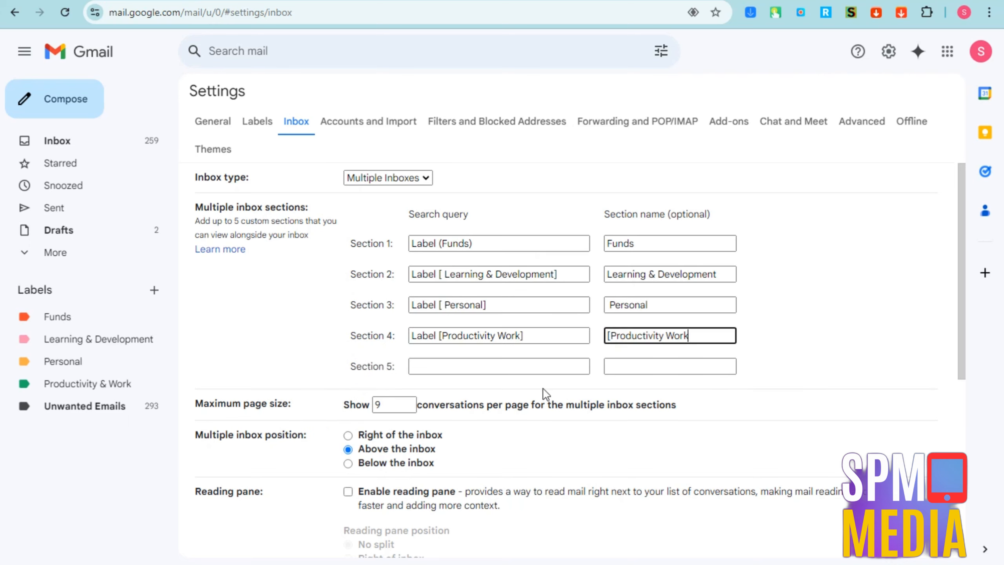
Save the changes to the Multiple Inboxes settings.
{"action": "scroll", "coordinate": [543, 389], "scroll_direction": "down", "scroll_amount": 8}
{"action": "left_click", "coordinate": [563, 480]}
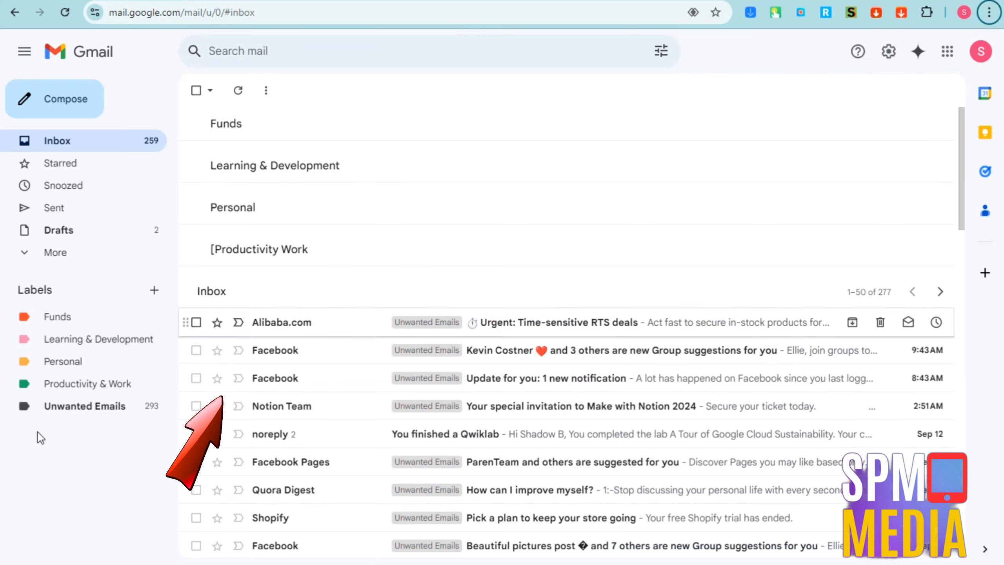
Look through the sectioned inbox, view the Facebook email "Update for you: 1 new notification", and return to the inbox list.
{"action": "scroll", "coordinate": [491, 285], "scroll_direction": "down", "scroll_amount": 3}
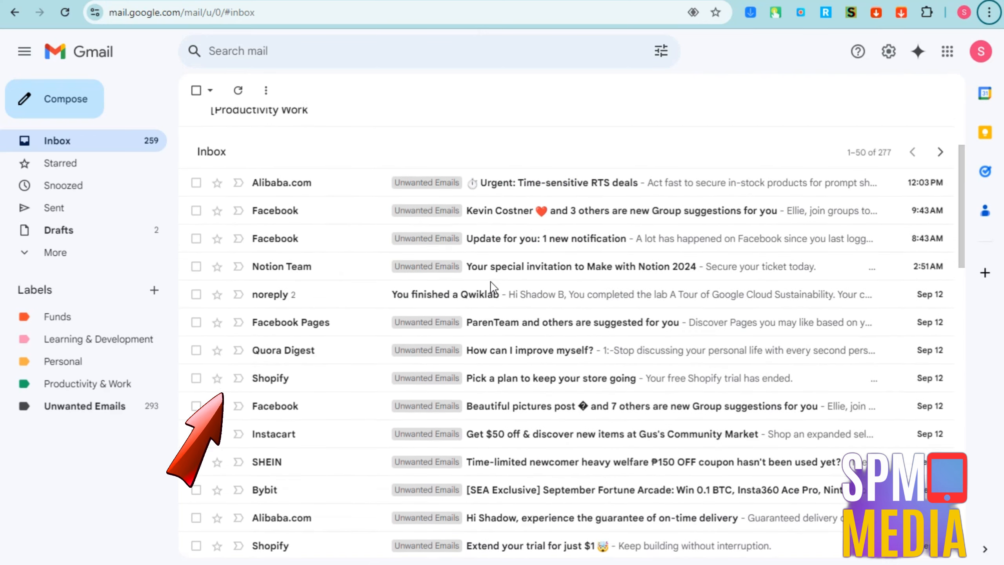
{"action": "scroll", "coordinate": [494, 288], "scroll_direction": "up", "scroll_amount": 3}
{"action": "scroll", "coordinate": [493, 287], "scroll_direction": "down", "scroll_amount": 5}
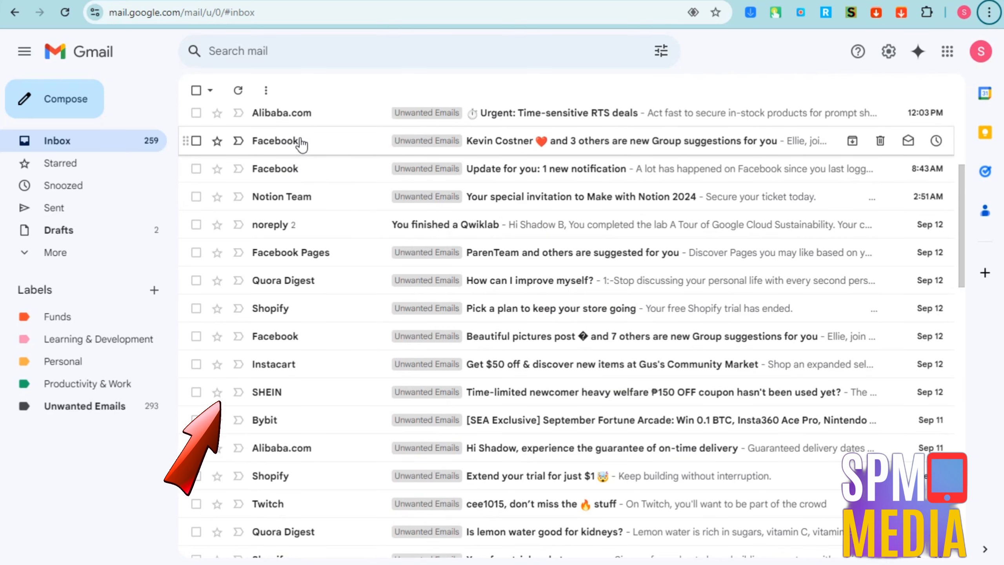
{"action": "left_click", "coordinate": [298, 167]}
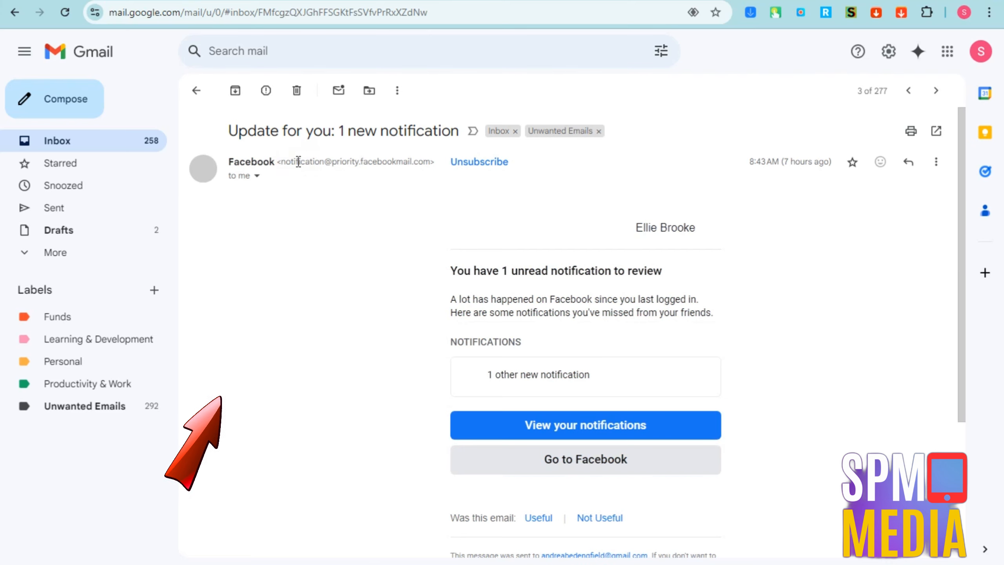
{"action": "left_click", "coordinate": [196, 91]}
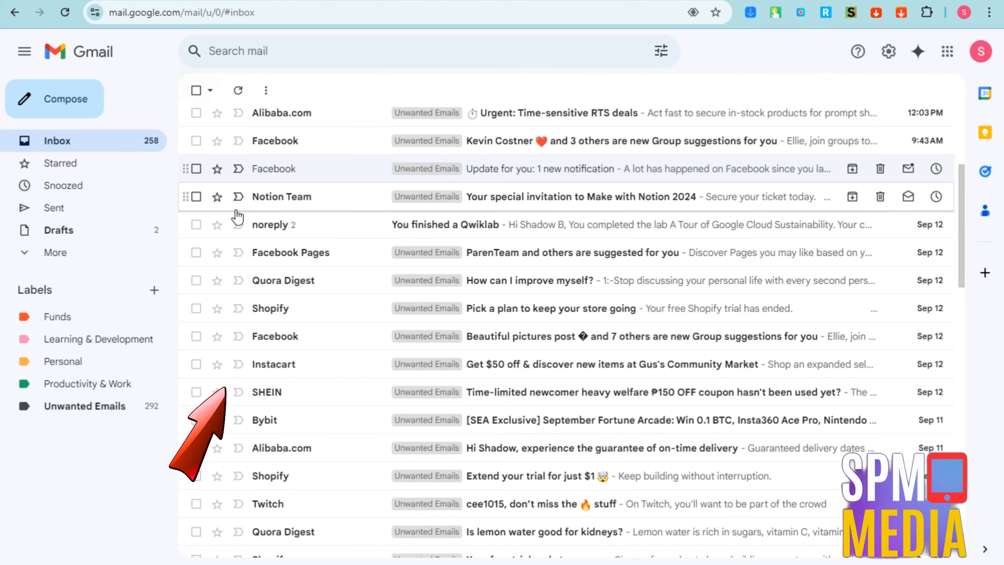
Apply the "Personal" label to the Facebook email "Update for you: 1 new notification".
{"action": "left_click", "coordinate": [196, 169]}
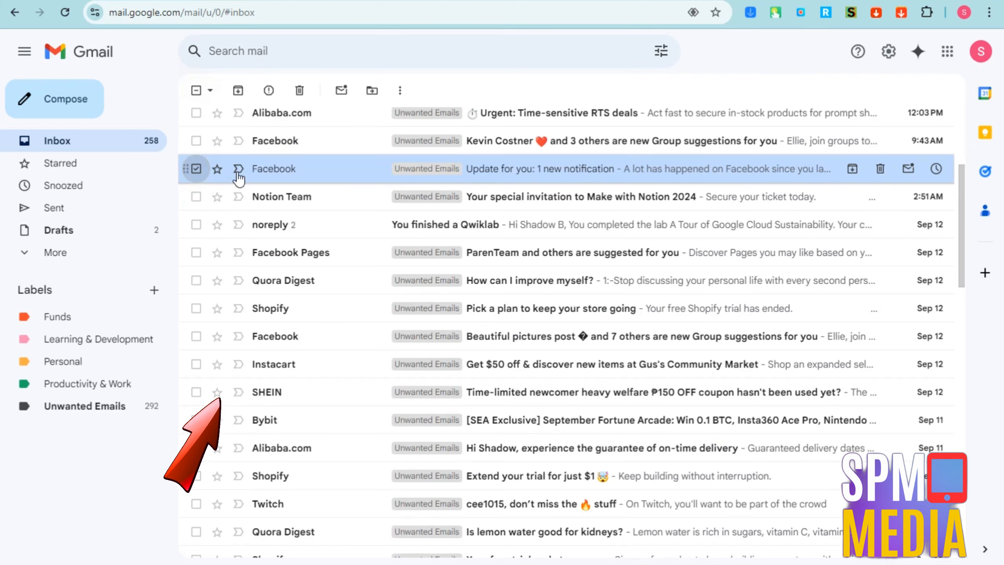
{"action": "left_click", "coordinate": [400, 92]}
{"action": "mouse_move", "coordinate": [458, 171]}
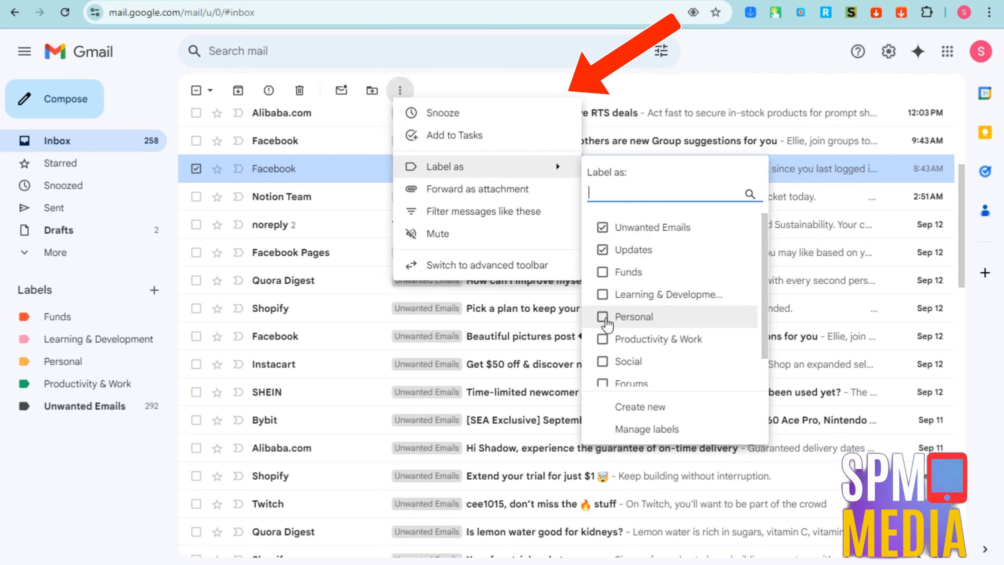
{"action": "left_click", "coordinate": [606, 320]}
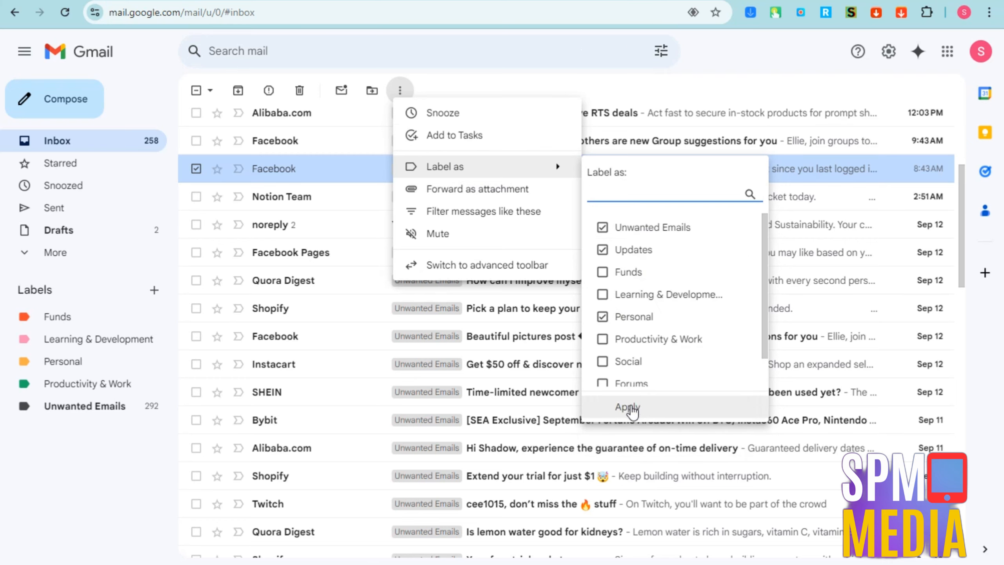
{"action": "left_click", "coordinate": [628, 407]}
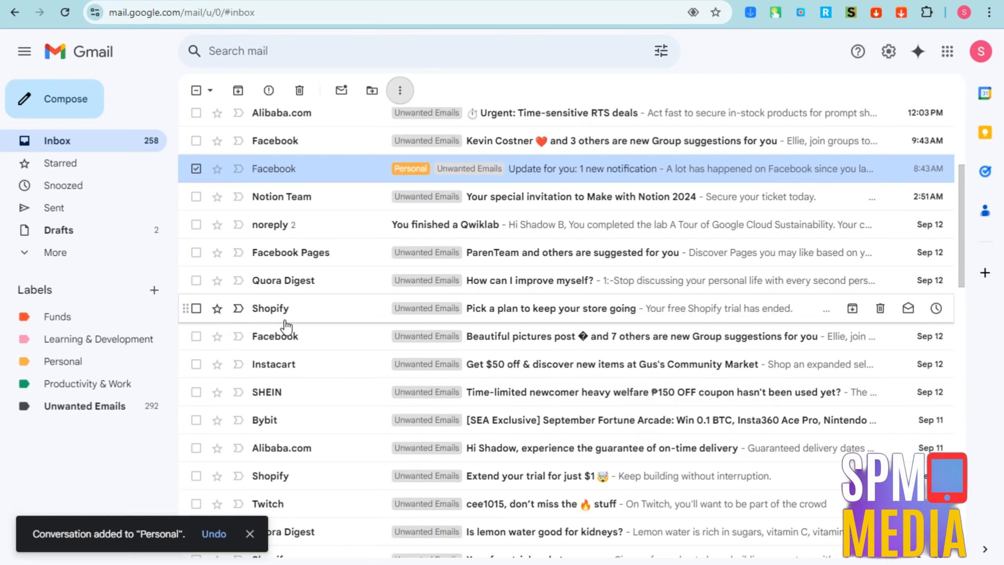
Apply the "Productivity & Work" label to only the Shopify email "Pick a plan to keep your store going".
{"action": "left_click", "coordinate": [196, 309]}
{"action": "left_click", "coordinate": [196, 168]}
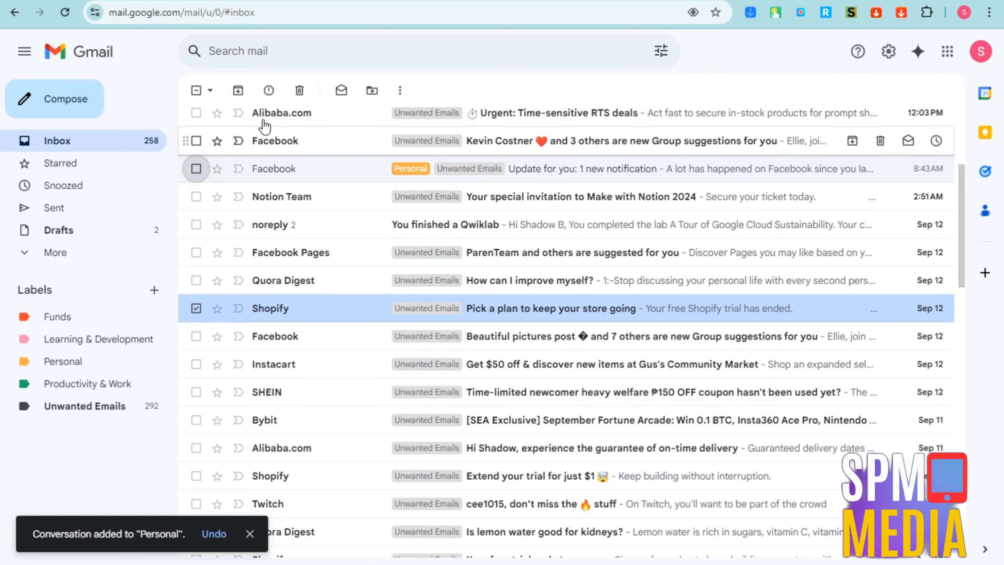
{"action": "left_click", "coordinate": [400, 90]}
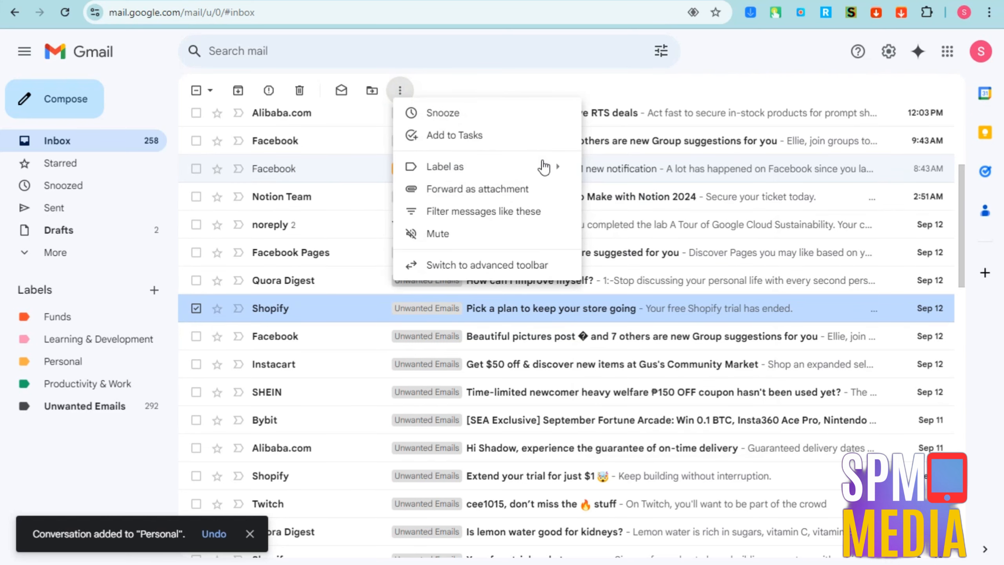
{"action": "mouse_move", "coordinate": [570, 168]}
{"action": "left_click", "coordinate": [656, 348]}
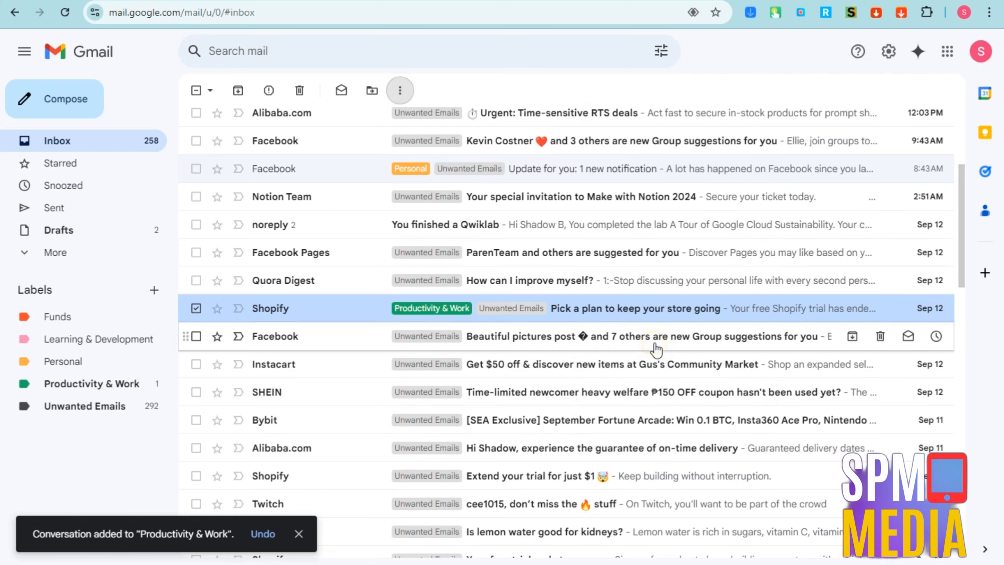
Deselect the Shopify email and apply the "Funds" label to the Bybit email about the September Fortune Arcade.
{"action": "scroll", "coordinate": [435, 352], "scroll_direction": "down", "scroll_amount": 3}
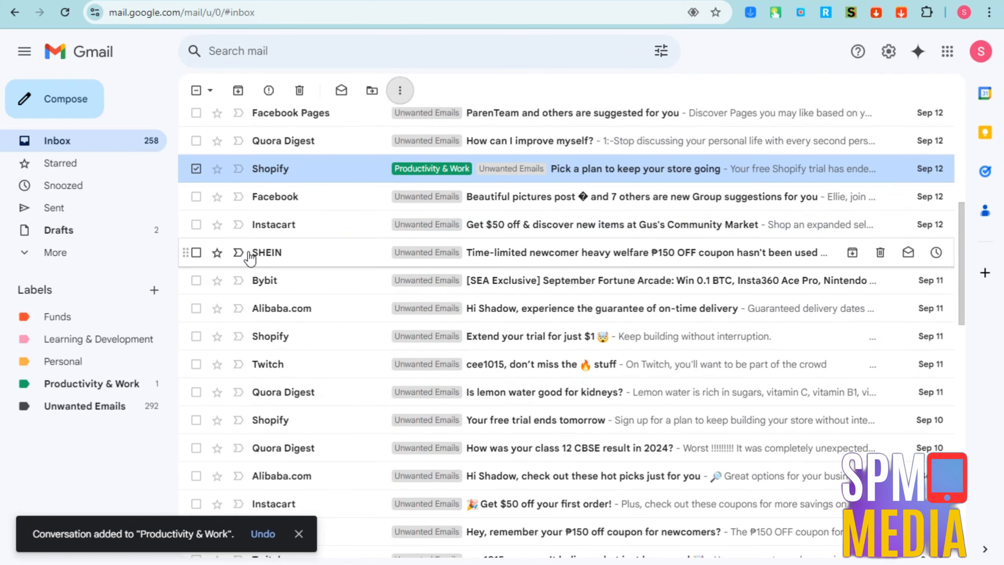
{"action": "left_click", "coordinate": [196, 169]}
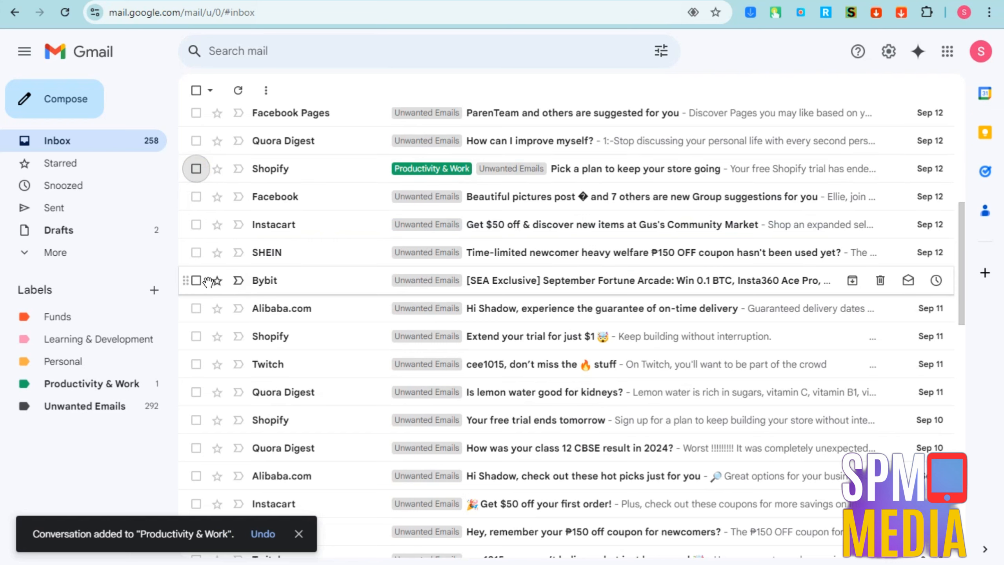
{"action": "left_click", "coordinate": [196, 281]}
{"action": "left_click", "coordinate": [399, 90]}
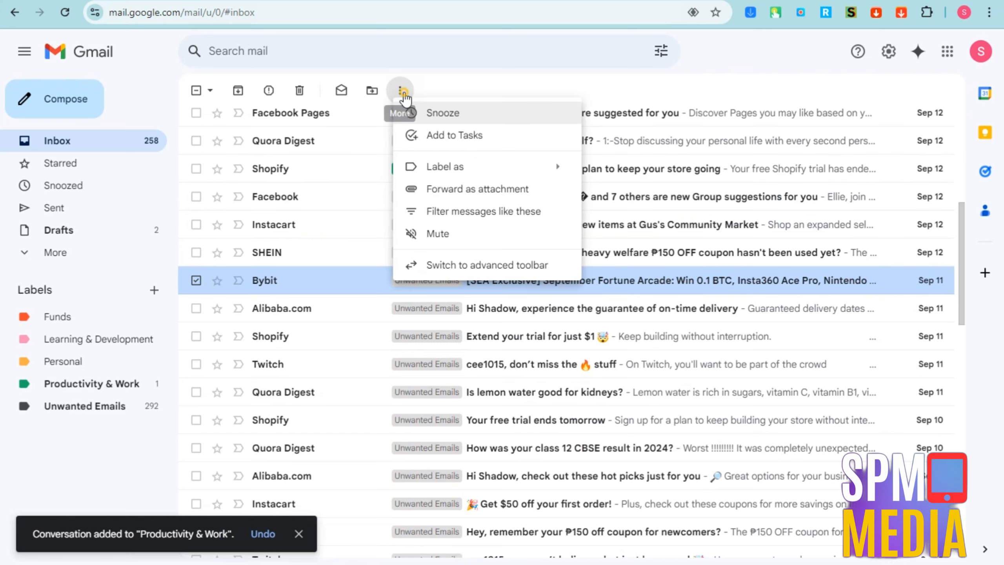
{"action": "mouse_move", "coordinate": [520, 168]}
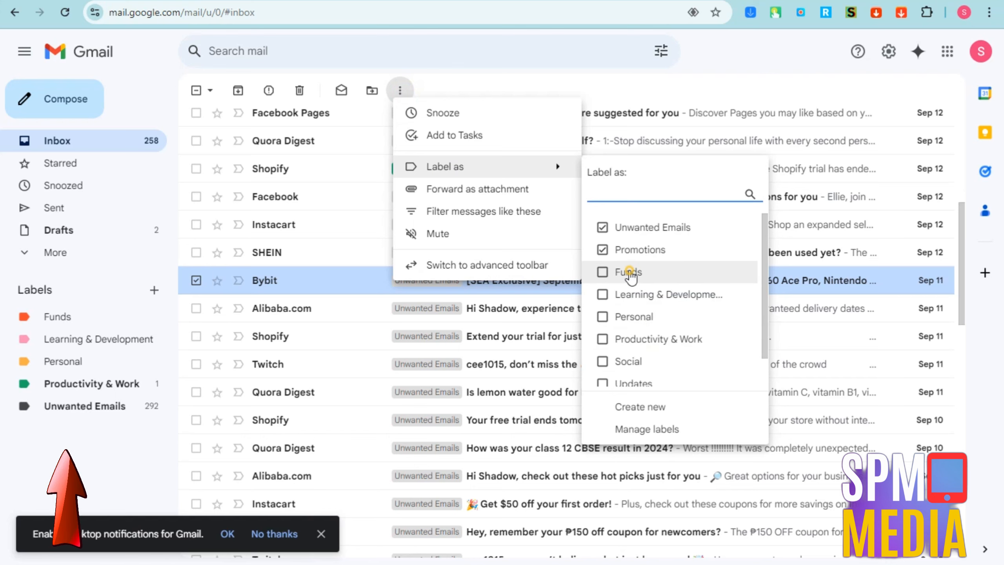
{"action": "left_click", "coordinate": [602, 271]}
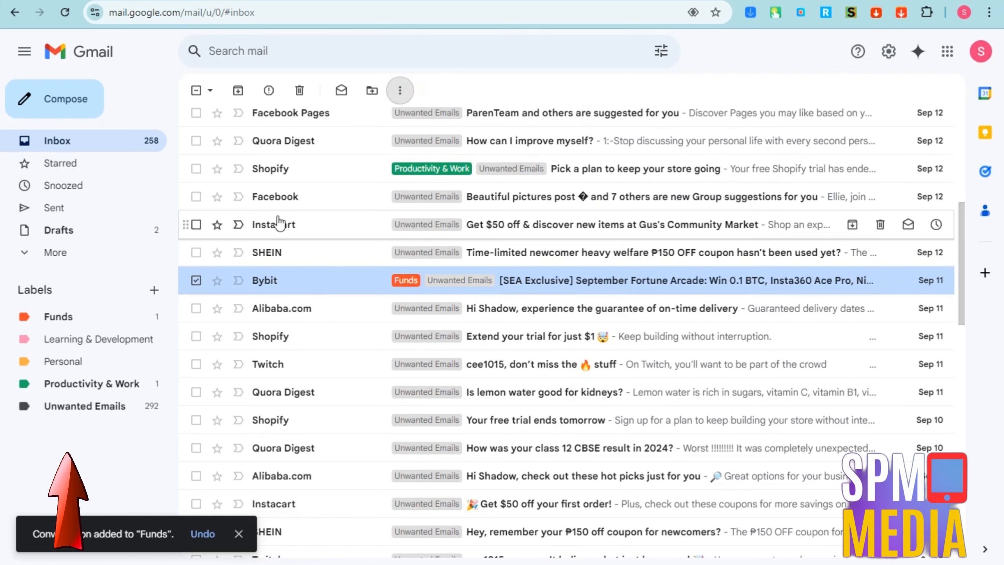
Deselect the Bybit email and apply the "Learning & Development" label to the Twitch email from Sep 11.
{"action": "left_click", "coordinate": [196, 281]}
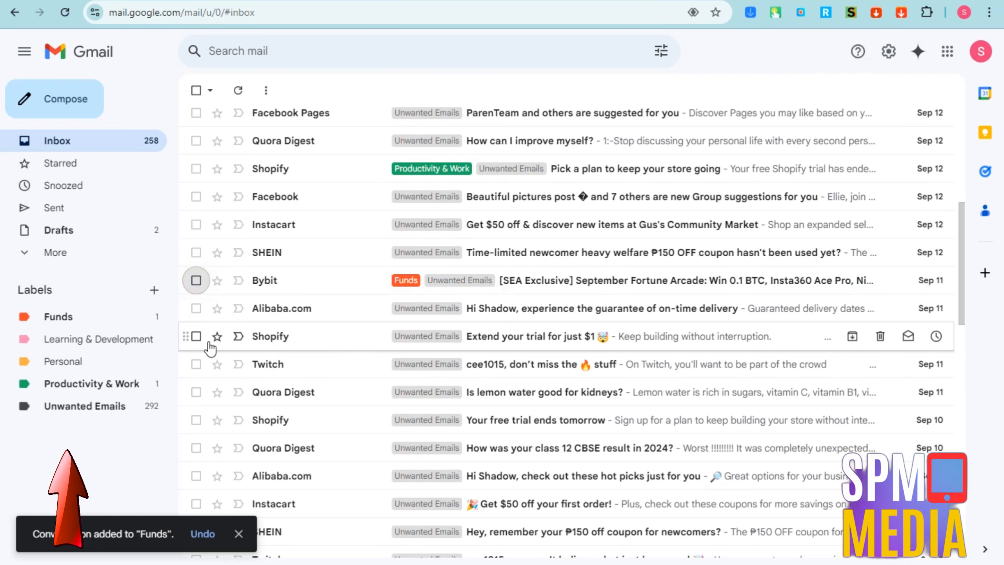
{"action": "left_click", "coordinate": [196, 364]}
{"action": "left_click", "coordinate": [398, 91]}
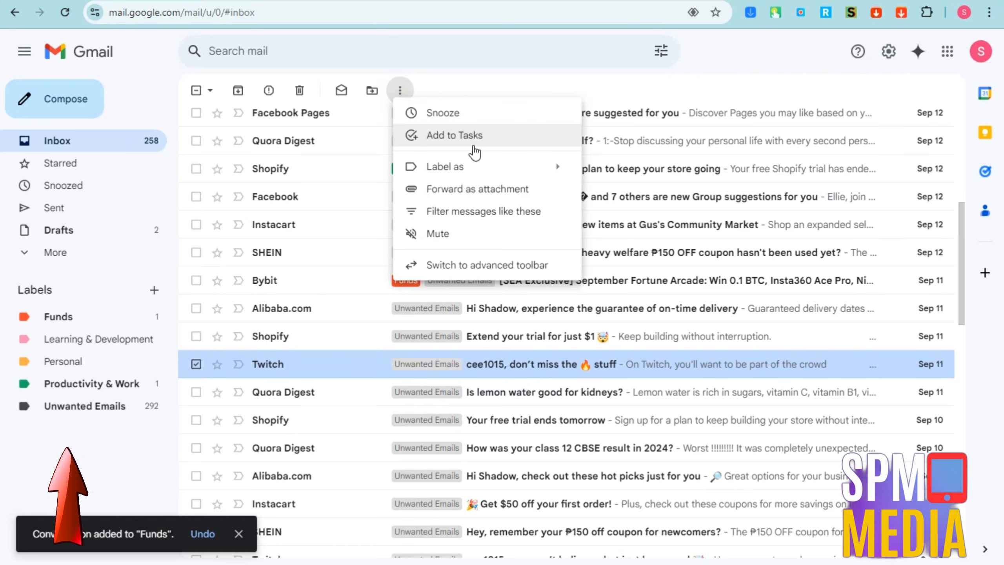
{"action": "mouse_move", "coordinate": [478, 166]}
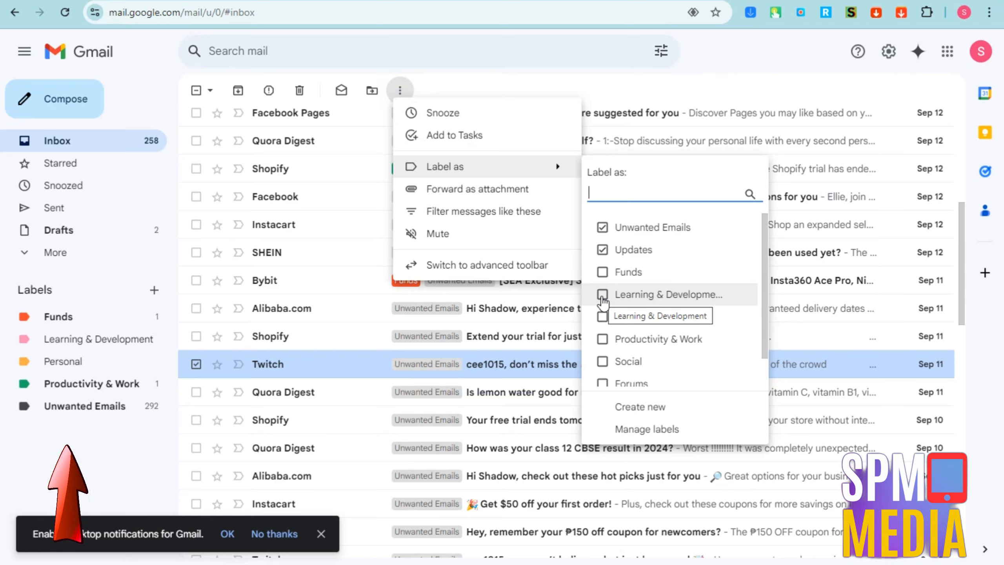
{"action": "left_click", "coordinate": [602, 294]}
View the emails filed under the Learning & Development, Personal, and Productivity & Work labels.
{"action": "left_click", "coordinate": [91, 339]}
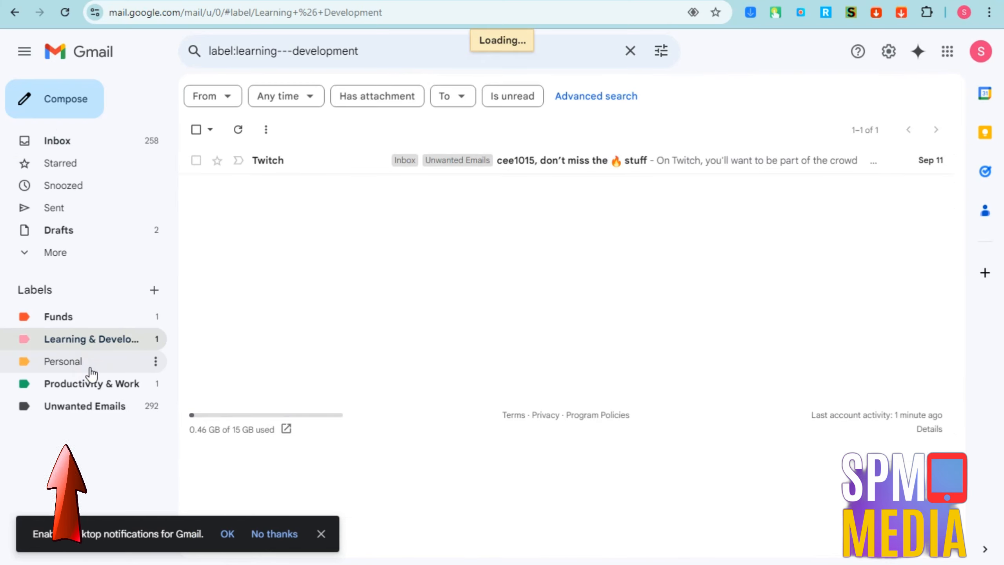
{"action": "left_click", "coordinate": [134, 366]}
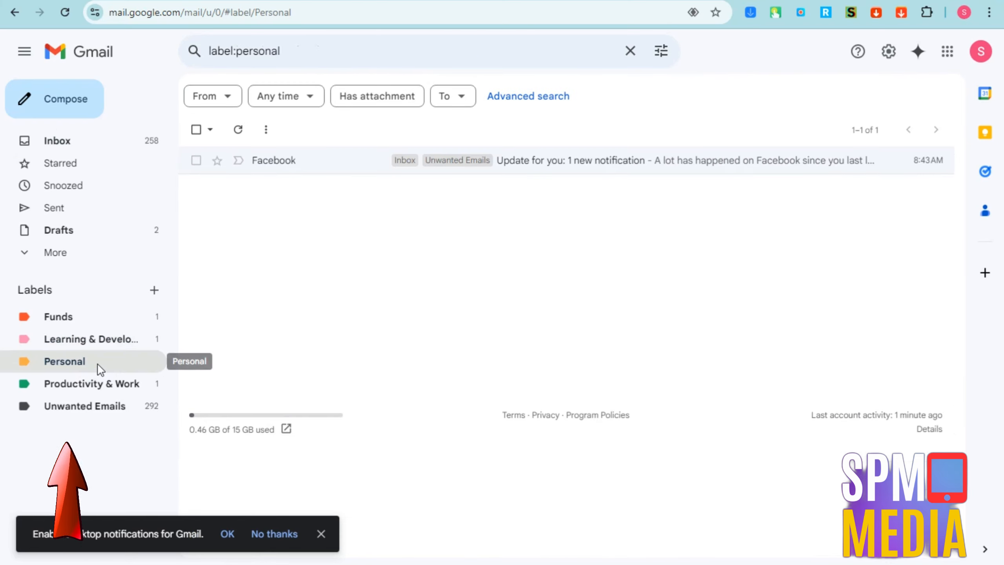
{"action": "left_click", "coordinate": [107, 391]}
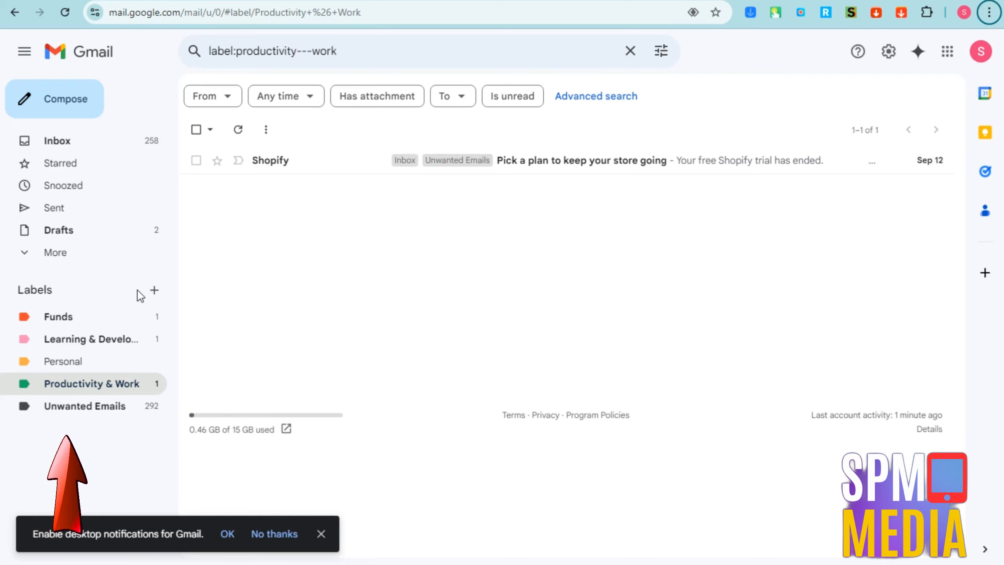
Return to the inbox and review the colored labels on the emails and the inbox sections.
{"action": "left_click", "coordinate": [71, 296]}
{"action": "left_click", "coordinate": [61, 145]}
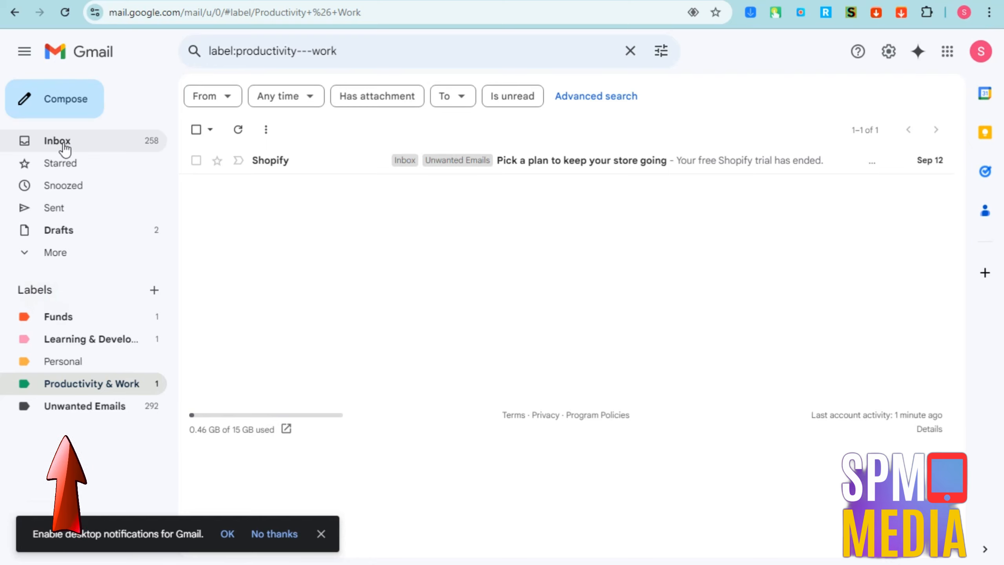
{"action": "scroll", "coordinate": [425, 202], "scroll_direction": "up", "scroll_amount": 6}
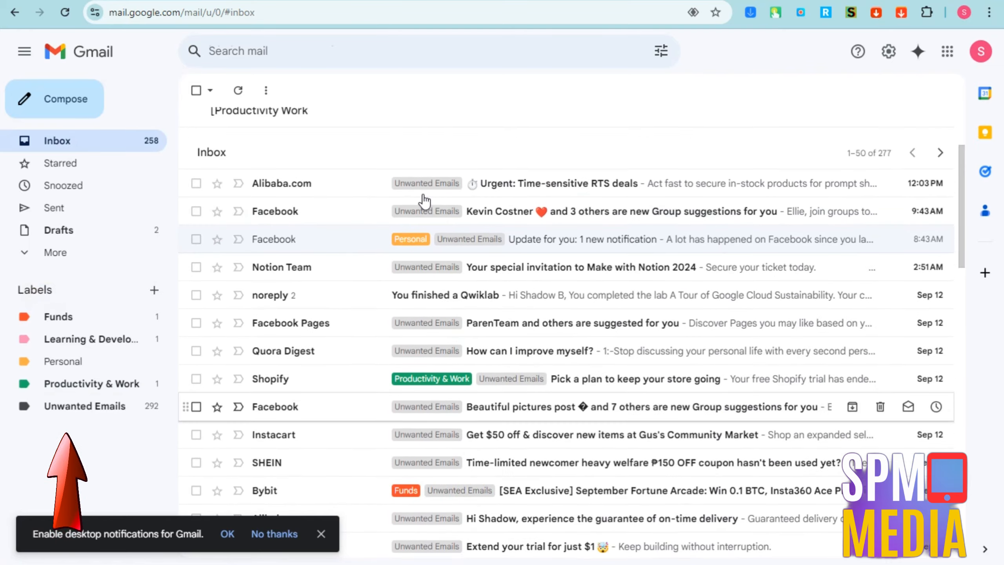
{"action": "left_click", "coordinate": [480, 249]}
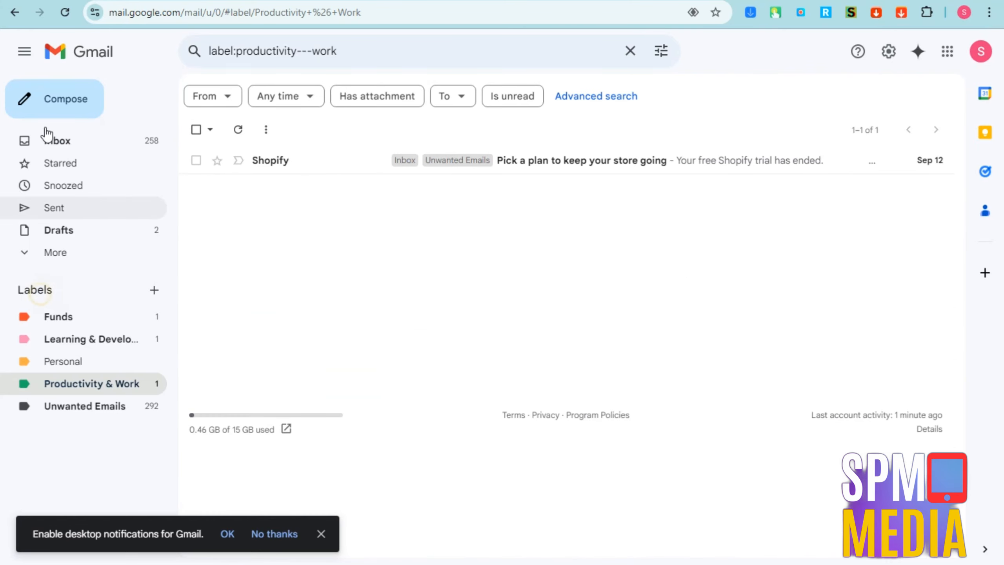
{"action": "left_click", "coordinate": [63, 146]}
{"action": "scroll", "coordinate": [425, 199], "scroll_direction": "down", "scroll_amount": 2}
{"action": "scroll", "coordinate": [422, 198], "scroll_direction": "up", "scroll_amount": 10}
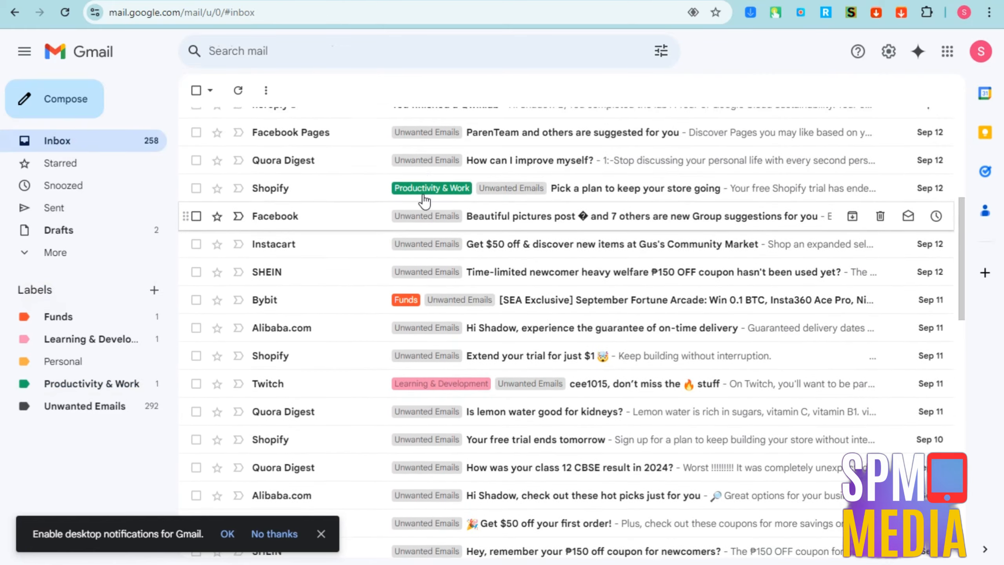